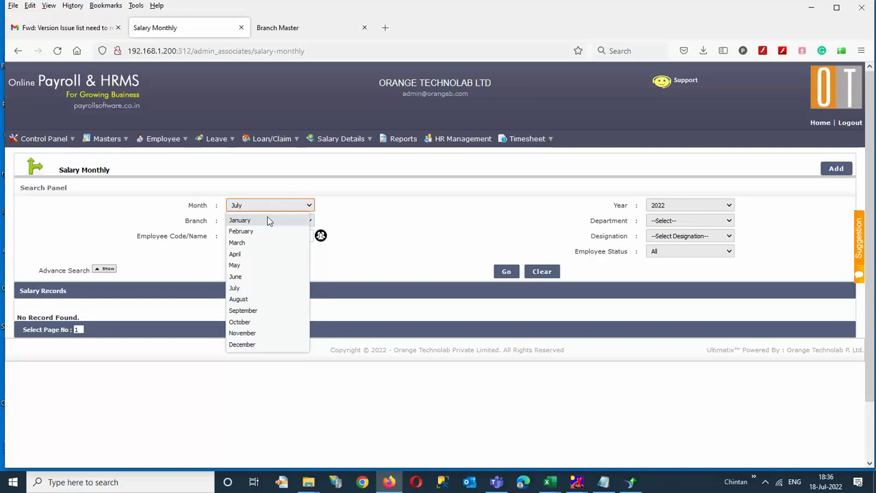
List the monthly salary records for January 2022 and for June 2022
left_click(269, 220)
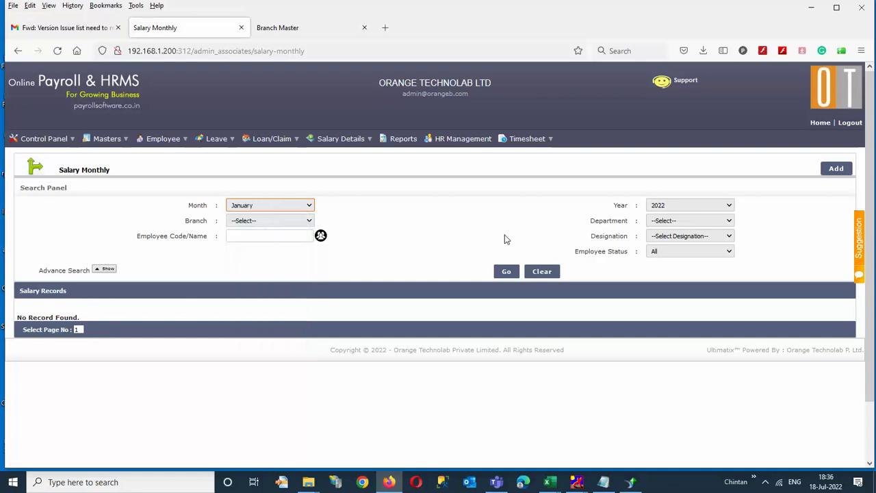
left_click(504, 274)
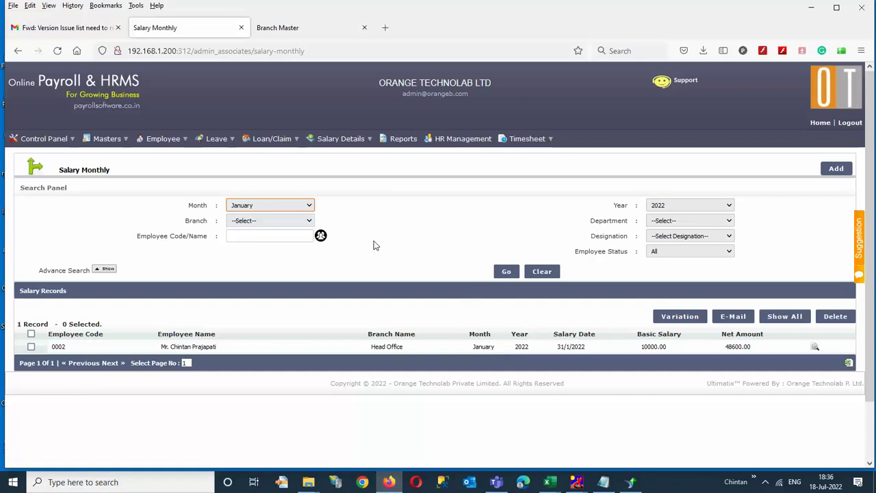
left_click(284, 207)
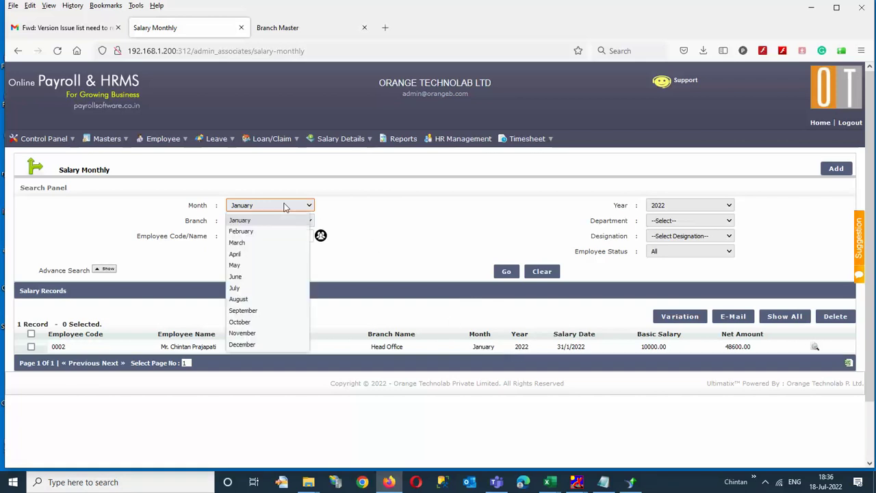
left_click(248, 276)
left_click(505, 273)
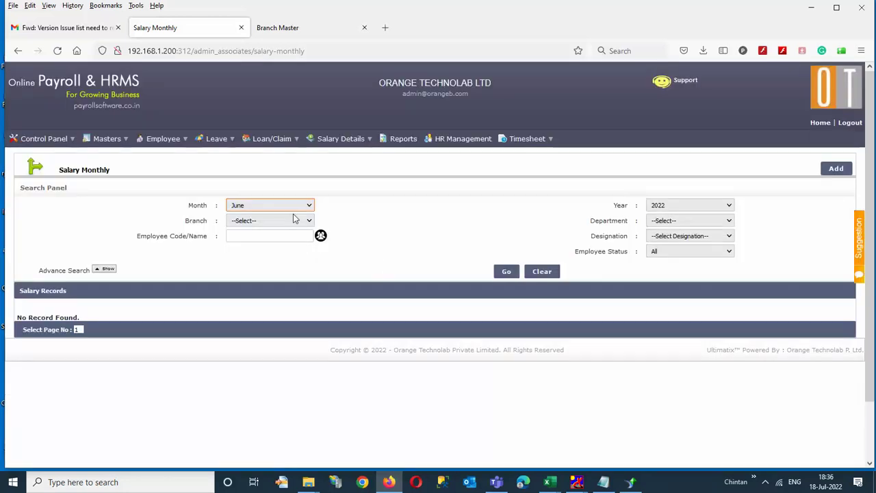
List the monthly salary records for May 2022 and view the employee's salary slip
left_click(293, 207)
left_click(291, 269)
left_click(516, 273)
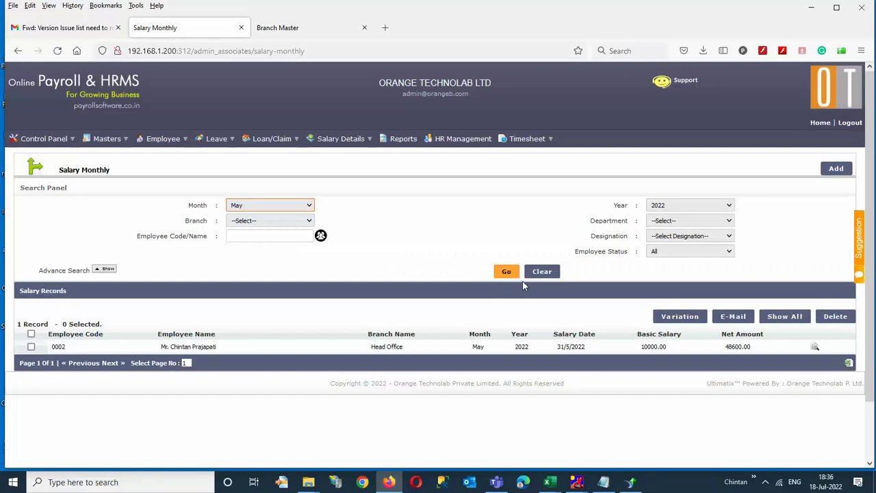
left_click(816, 347)
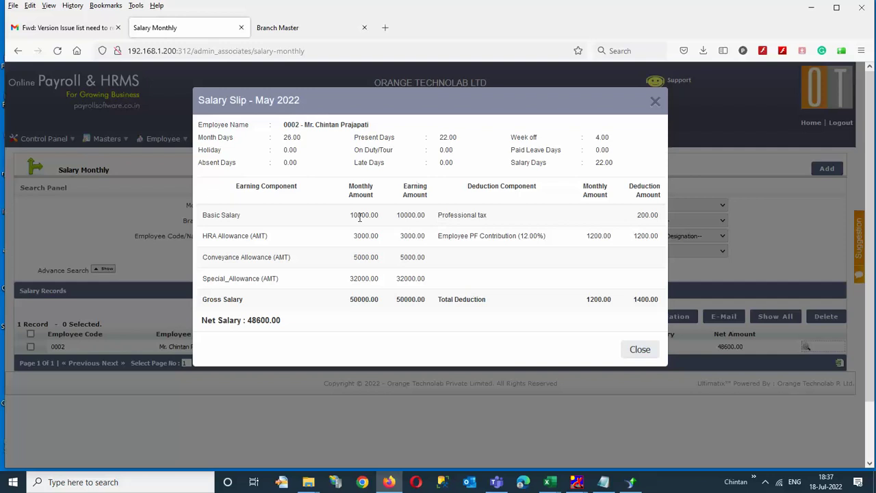
left_click(655, 103)
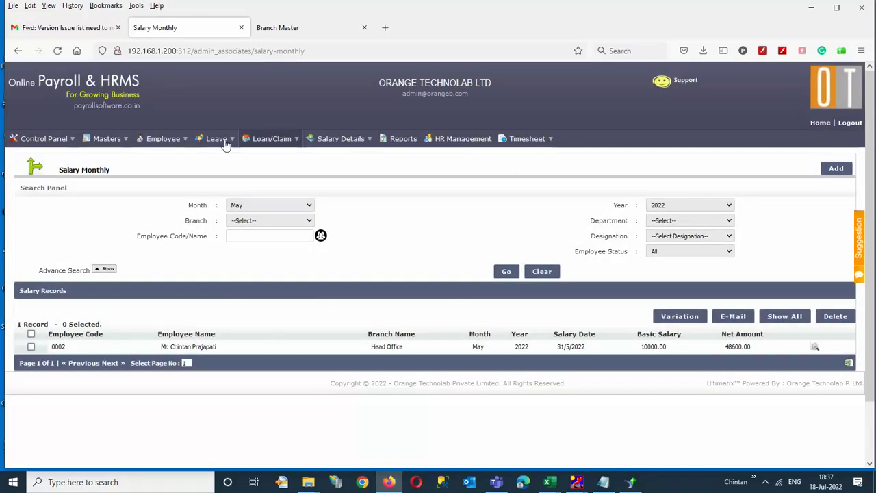
Open the Employee Increment page from the employee increment functions
mouse_move(151, 139)
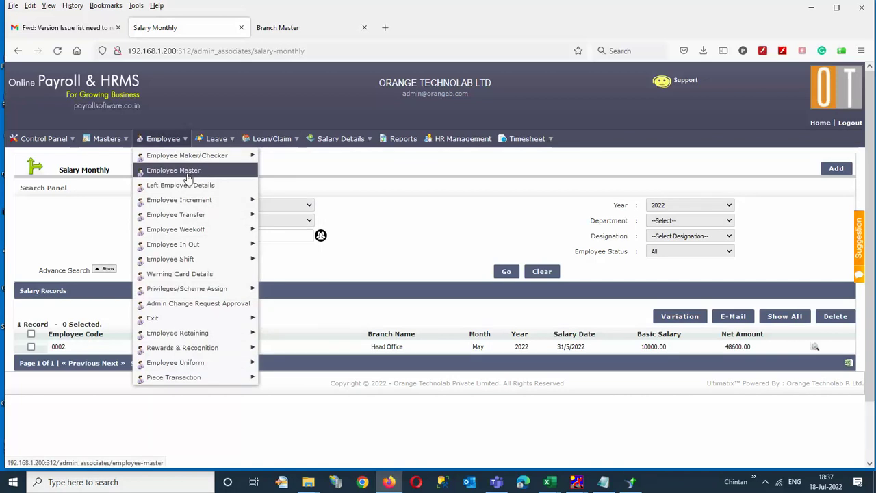
mouse_move(202, 205)
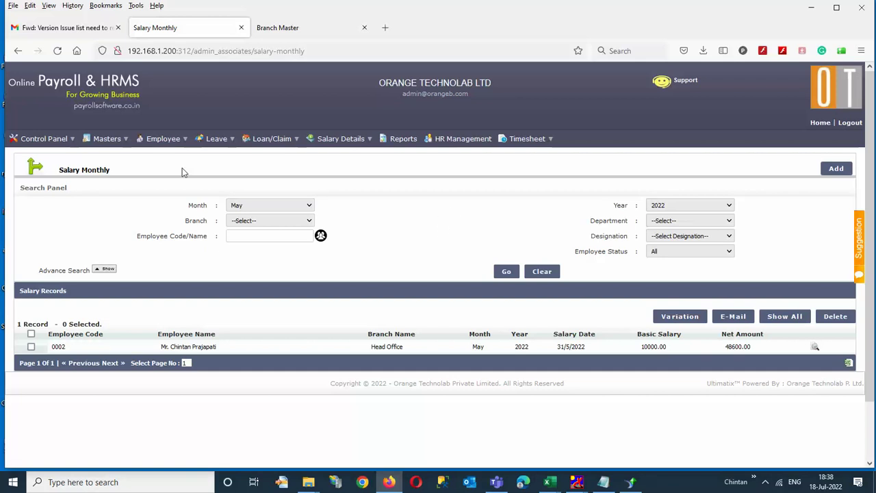
mouse_move(164, 138)
mouse_move(175, 199)
left_click(306, 215)
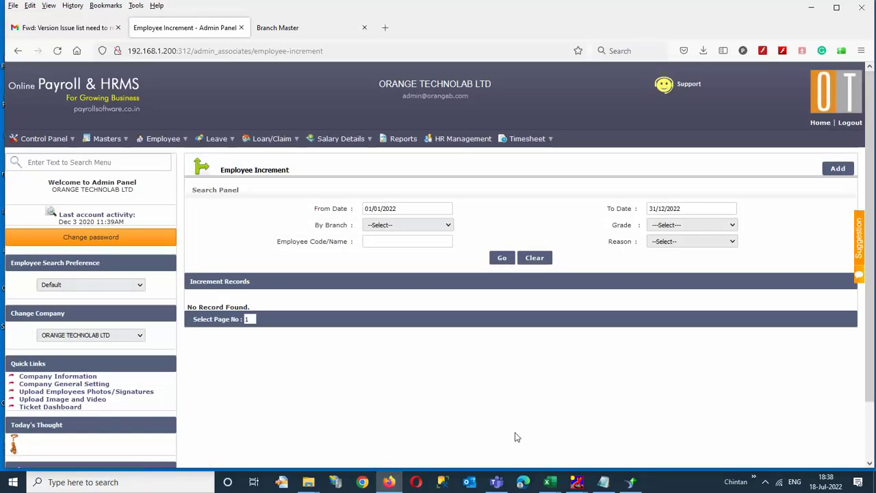
Switch to Excel with a new blank workbook and maximize its window
left_click(11, 486)
type("exce")
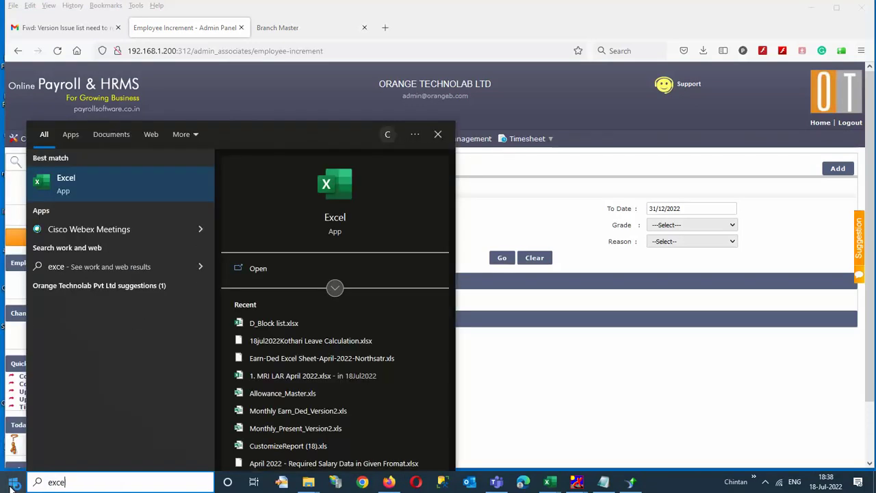
key("Escape")
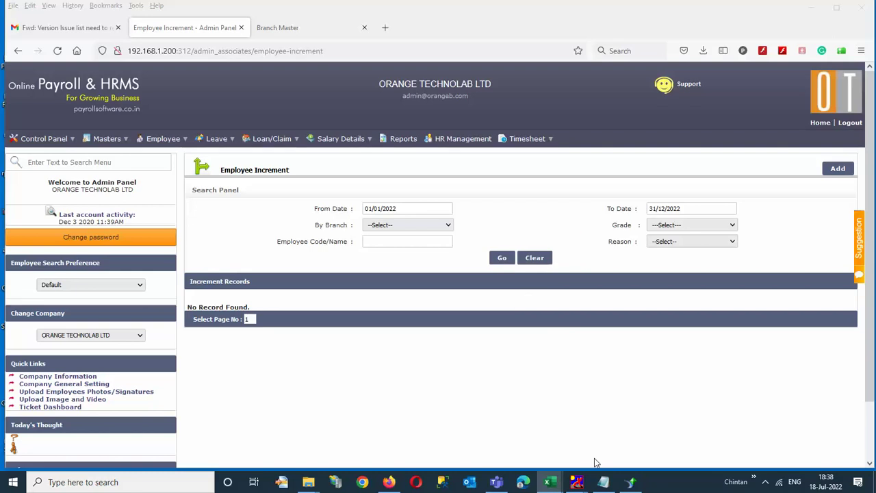
mouse_move(546, 485)
left_click(620, 445)
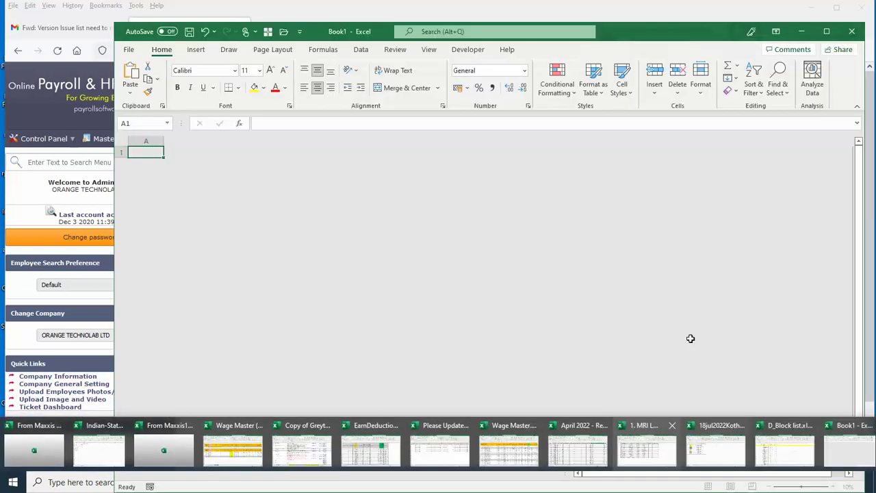
left_click(827, 31)
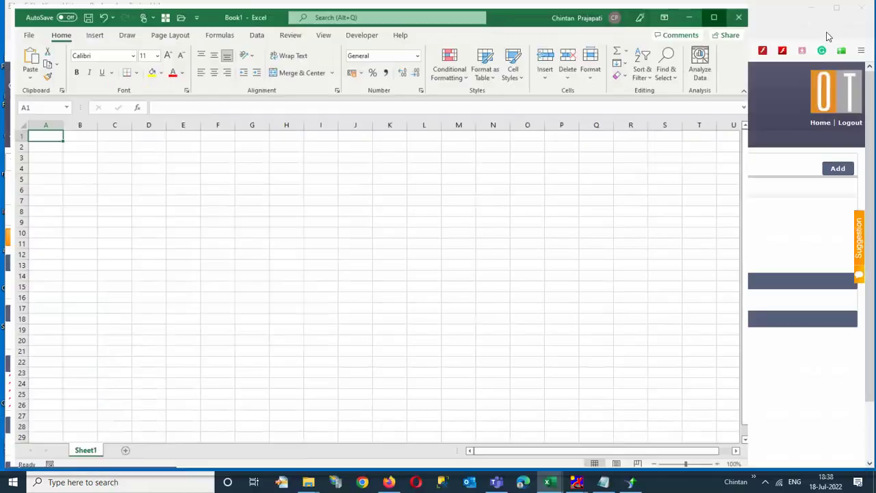
Enter the date April 2021 in cell C4 and the label DOJ in D4
left_click(89, 166)
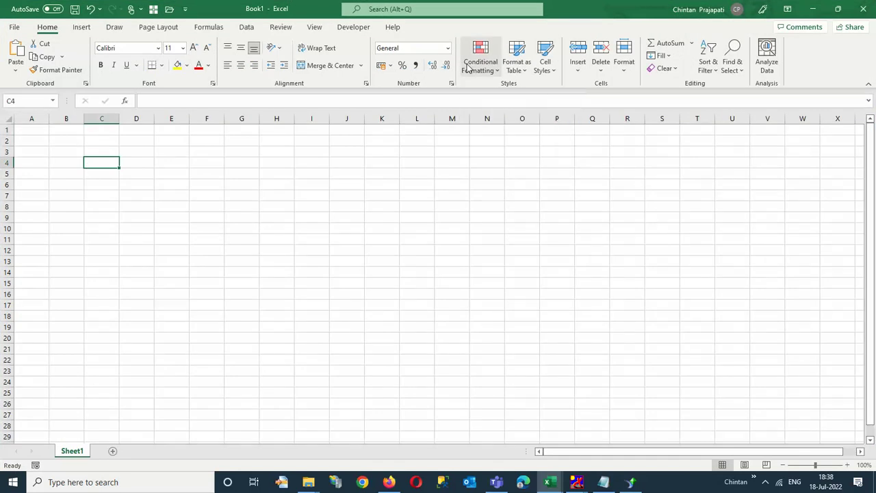
type("April 202")
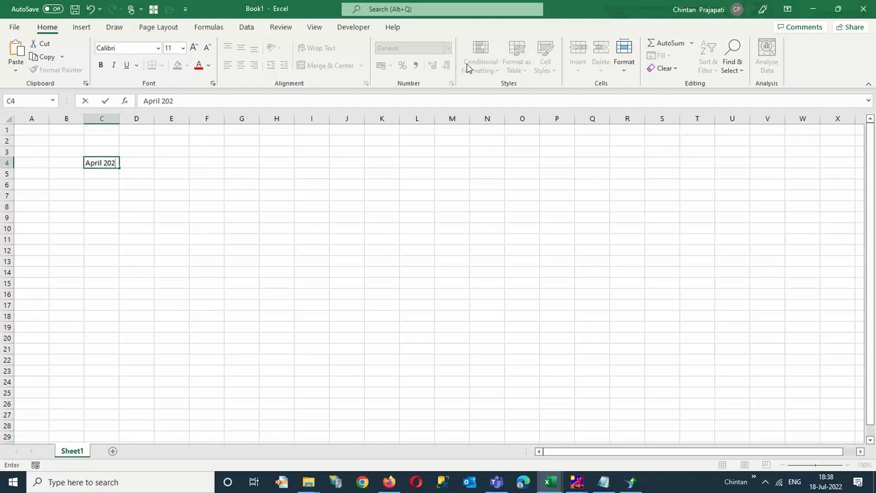
type("1")
key("Return")
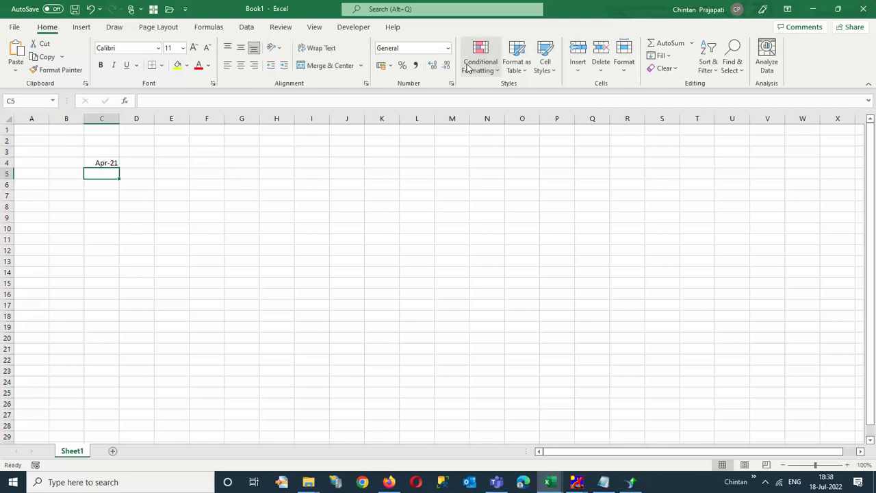
left_click(139, 151)
left_click(146, 164)
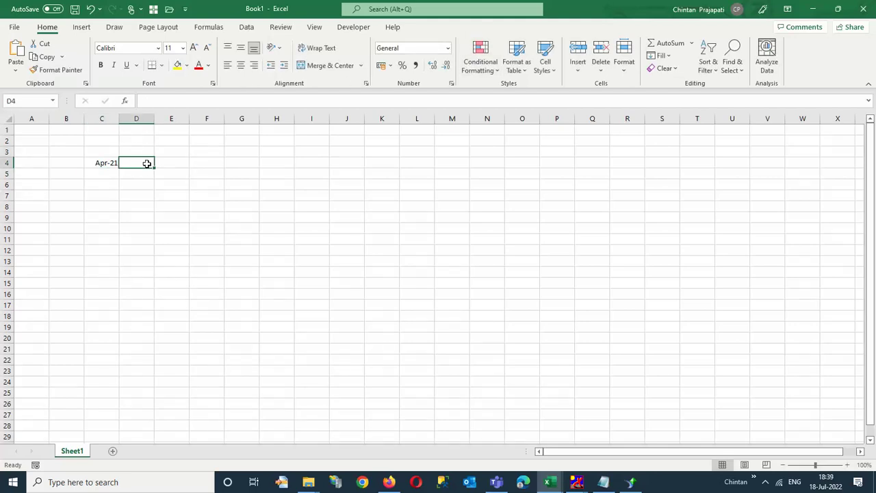
type("DOJ")
key("Return")
left_click(147, 163)
key("Right")
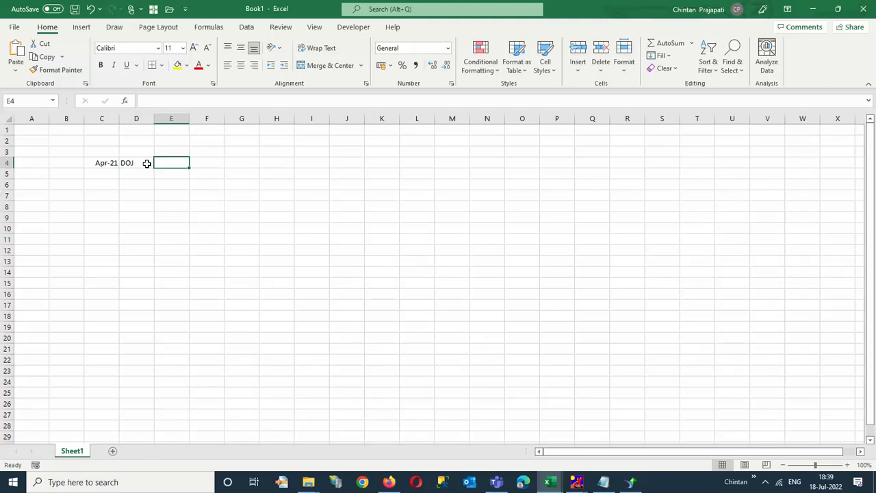
Enter the date Jul2022 in cell C6, two rows below the joining date
key("Down")
key("Left")
key("Down")
key("Up")
key("Left")
key("Down")
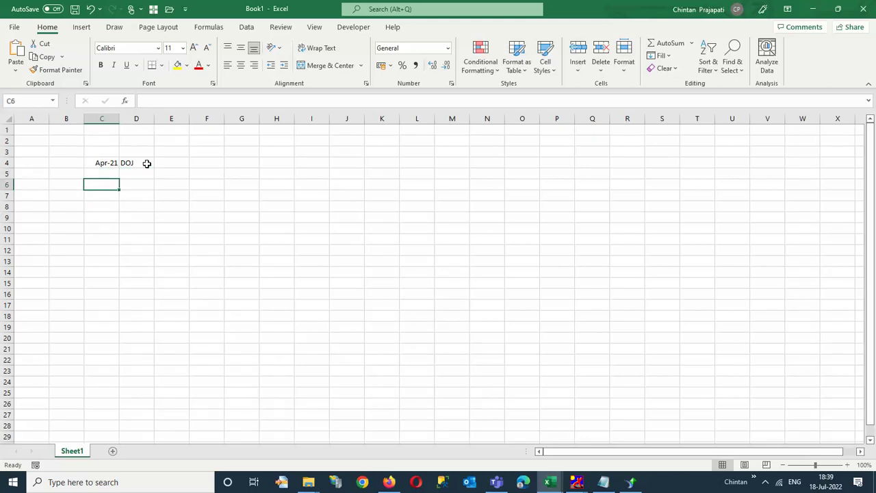
type("Jul2022")
key("Return")
key("Up")
key("Right")
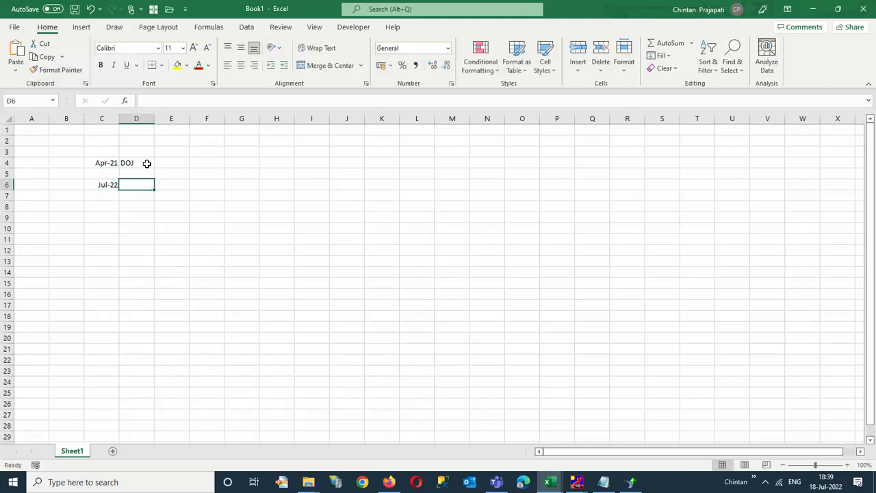
Enter the label HRA in cells E5 and E7, one row below each of the two dates
key("Up")
key("Up")
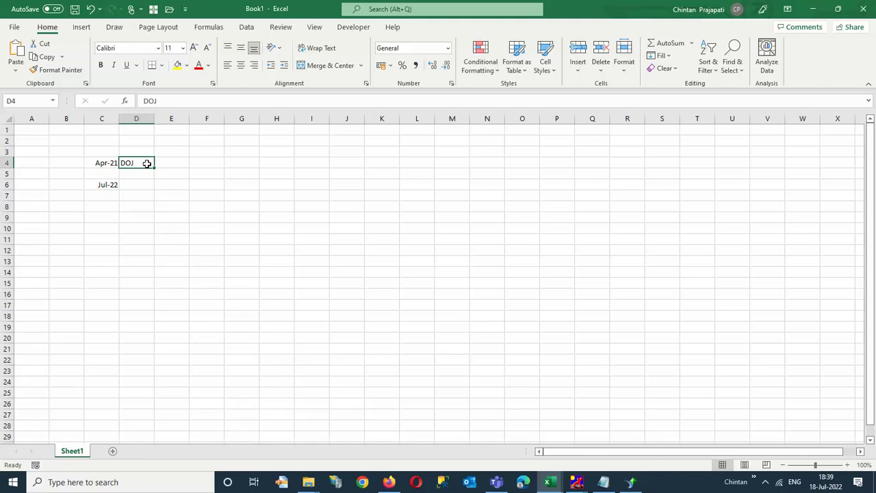
key("Down")
key("Down")
key("Up")
key("Right")
type("HRA")
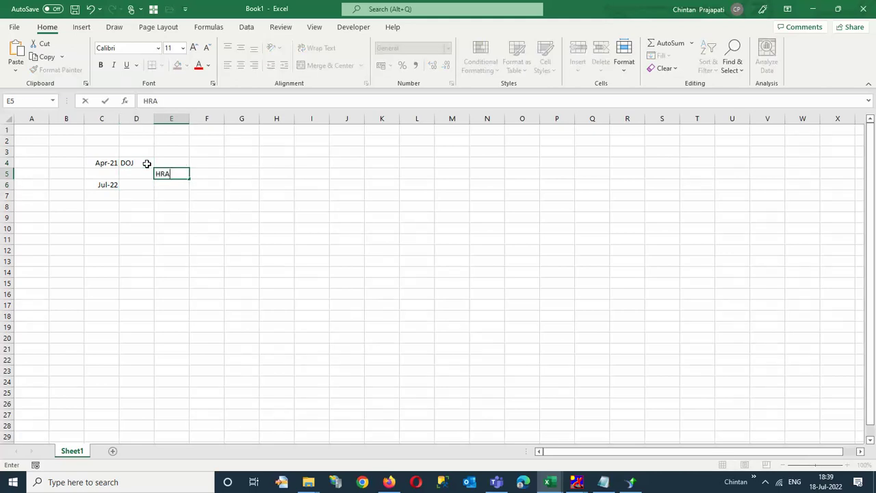
key("Return")
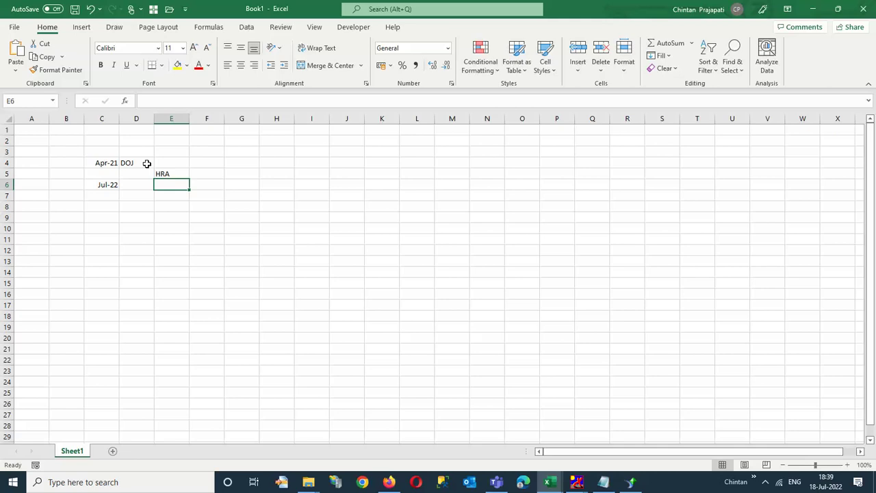
key("Down")
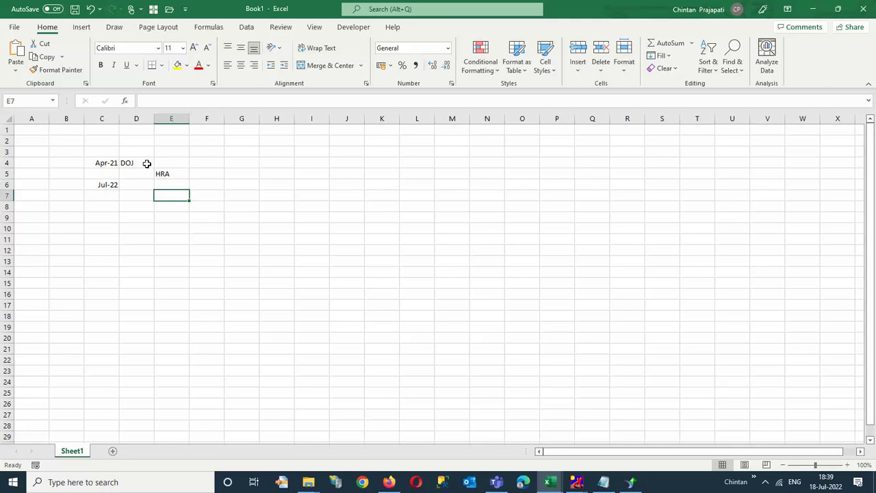
type("HRA")
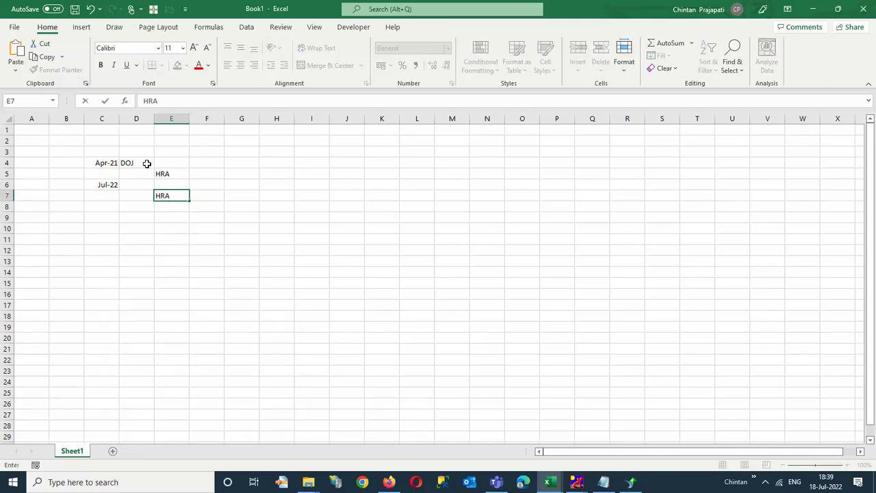
key("Up")
Enter the HRA amounts beside their labels: 20000 in cell F5 and 0 in F7
key("Up")
key("Right")
type("2000")
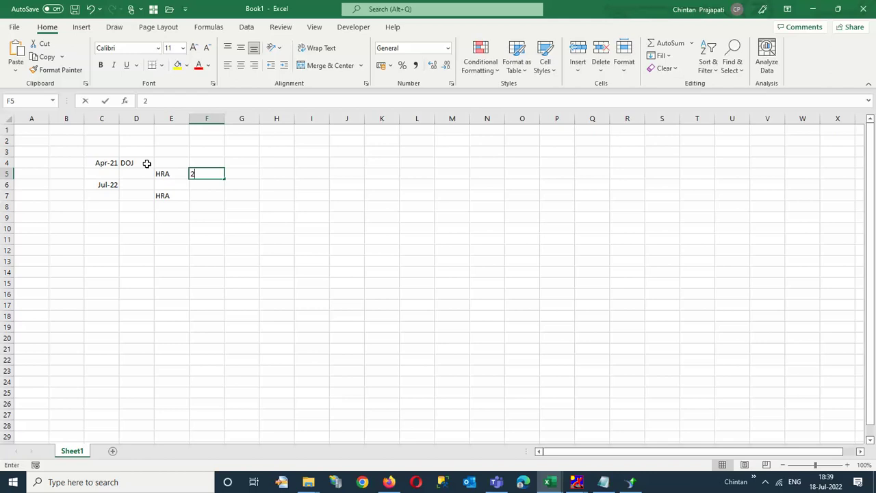
key("Return")
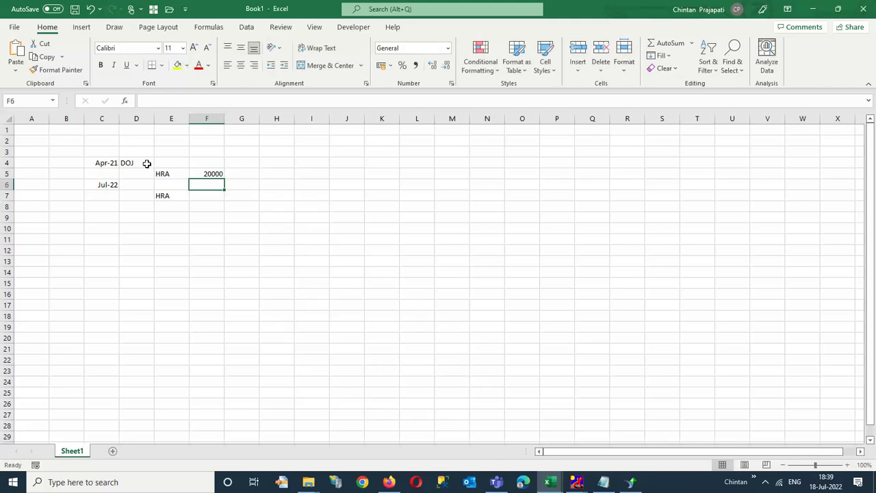
key("Left")
key("Down")
key("Right")
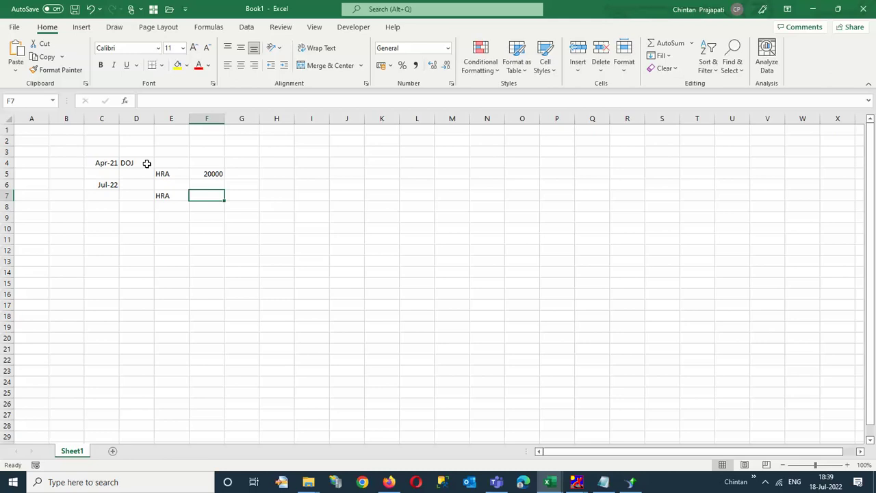
type("0")
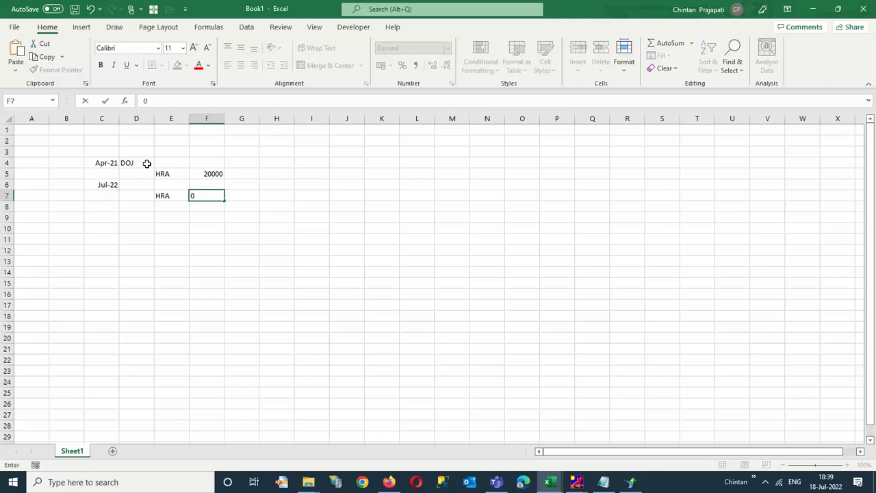
key("Return")
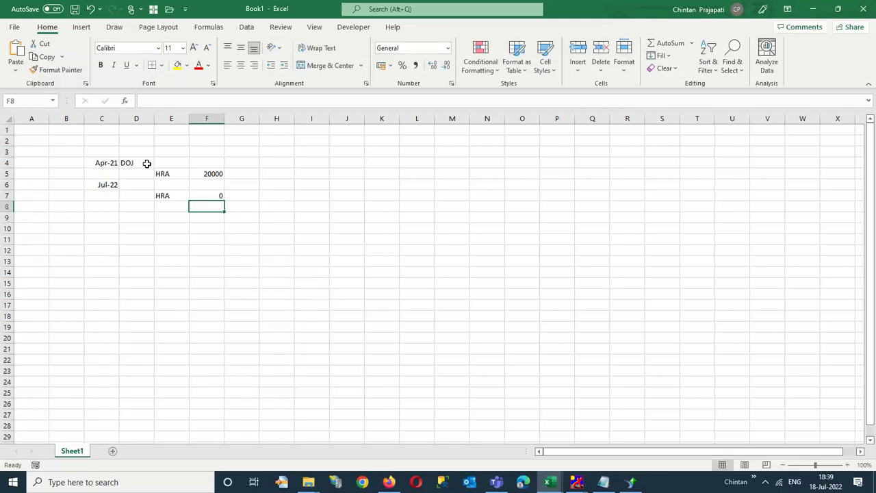
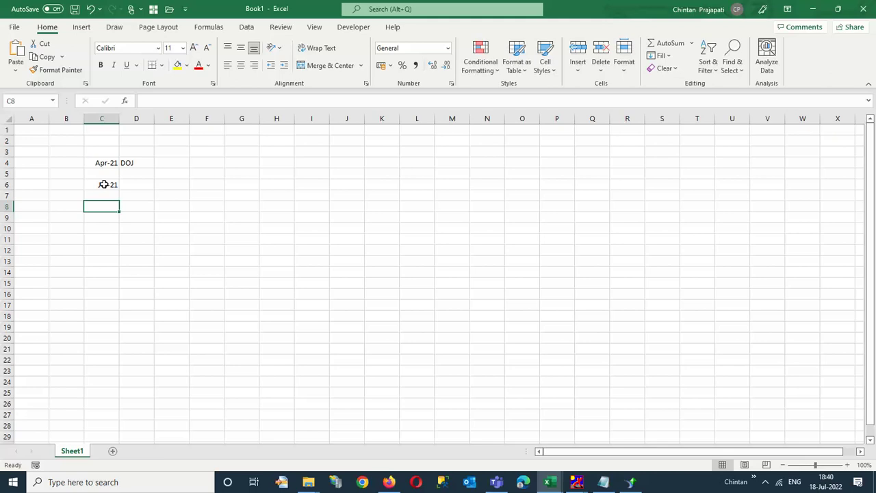
Enter the date Dec 2021 in cell C8 as the third date in the column
type("Dec")
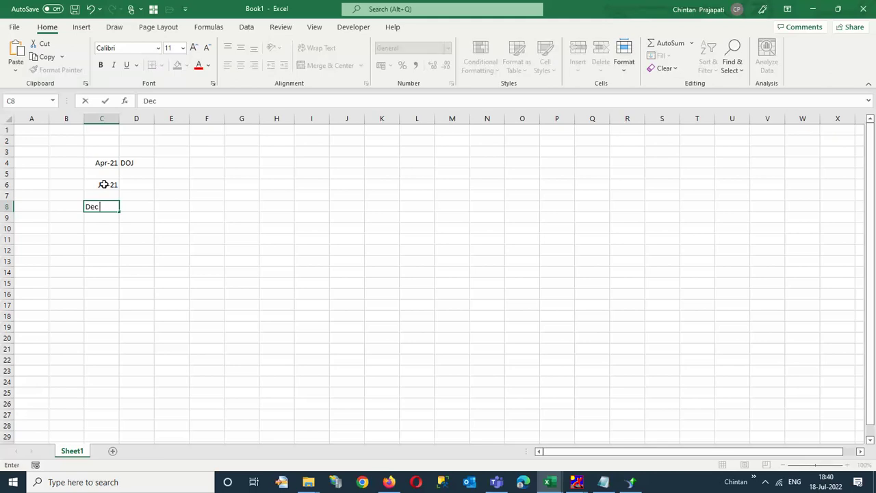
type(" 2021")
key("Return")
key("Return")
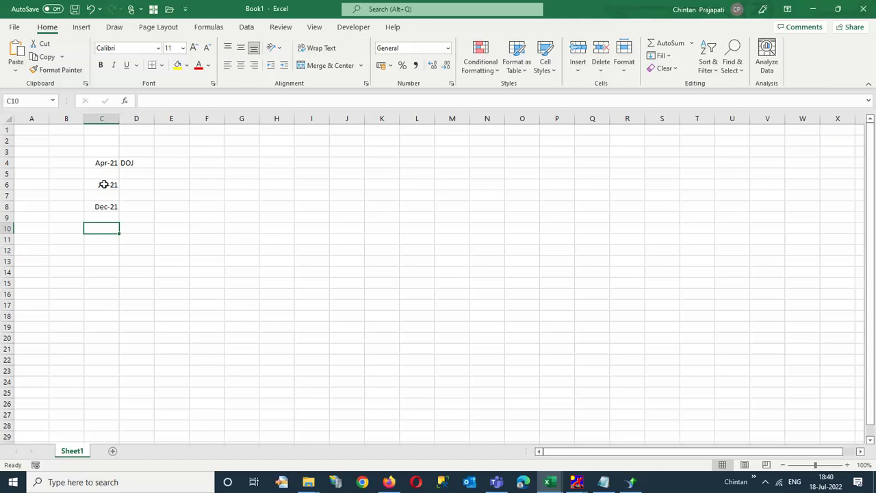
Enter the label Increment in cell D6 beside the Jul-21 date and fit column D to its contents
key("Up")
key("Up")
key("Up")
key("Up")
key("Right")
key("Right")
key("Left")
type("In")
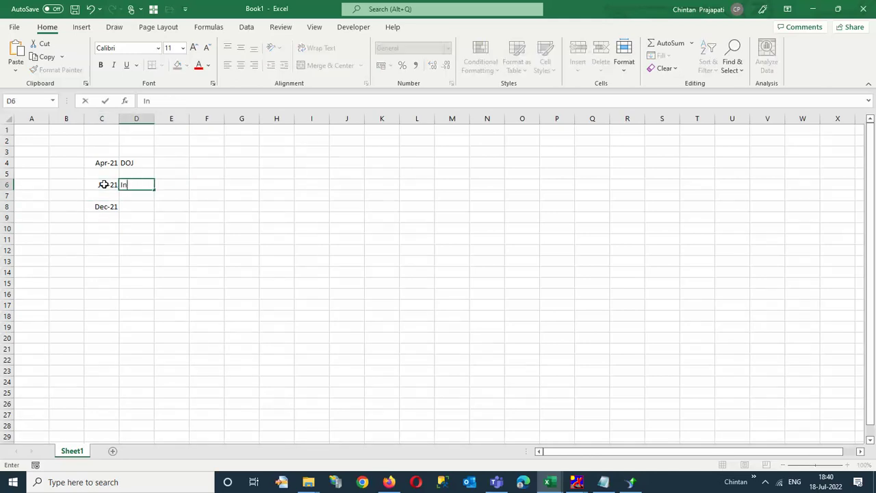
type("crement")
key("Return")
key("Up")
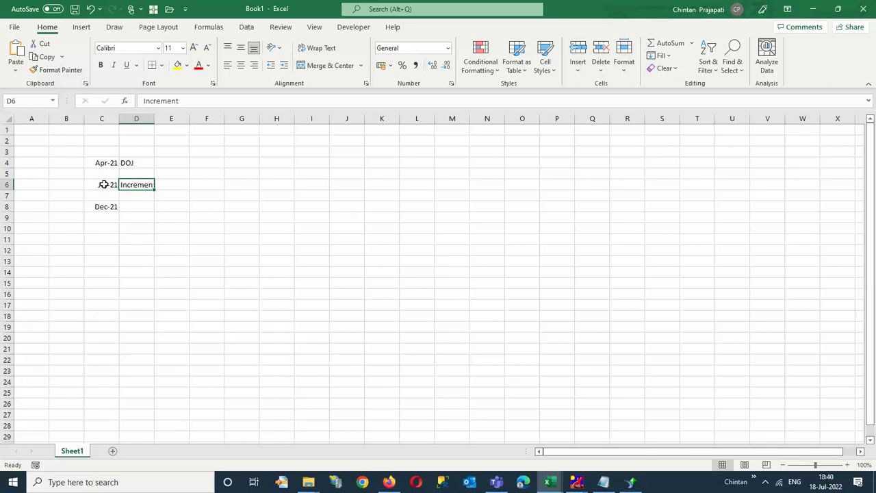
double_click(154, 118)
Enter the label Increment in cell D8 beside the Dec-21 date
left_click(145, 207)
type("In")
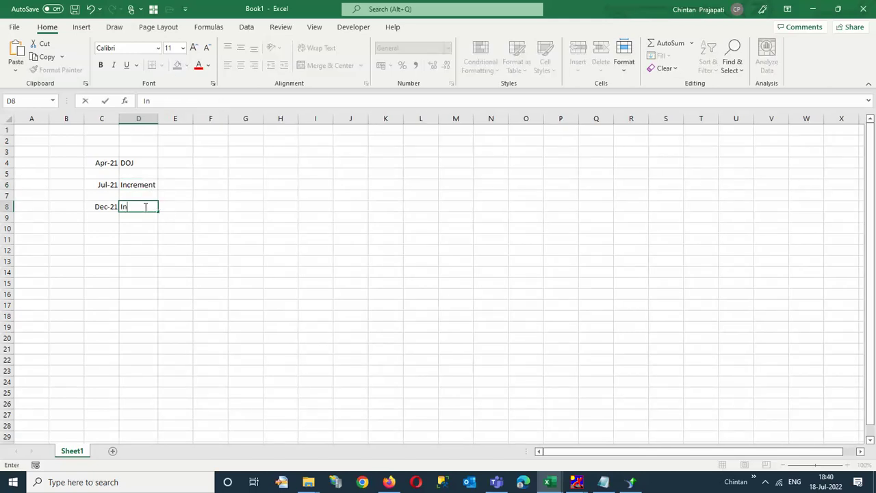
type("crement")
key("Return")
key("Return")
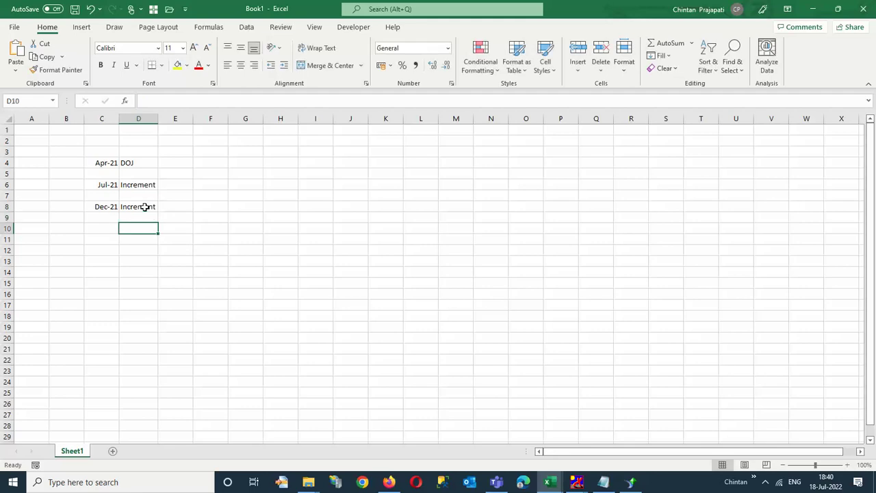
Enter the date January 2022 in cell C10, two rows below the Dec-21 date
key("Left")
type("Jan-2222")
key("ctrl+Return")
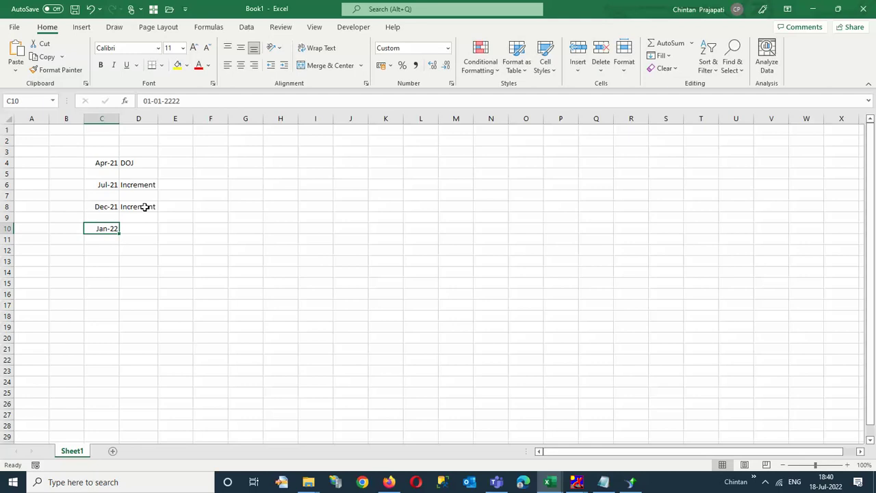
key("F2")
key("BackSpace")
key("BackSpace")
key("BackSpace")
type("022")
key("Return")
key("Up")
Enter the label Transfer in cell D10 beside the January 2022 date
key("Right")
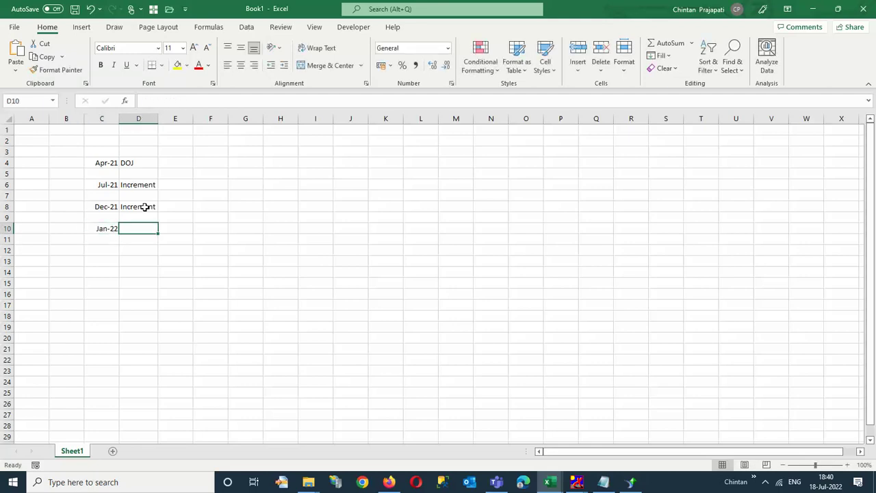
type("Trande")
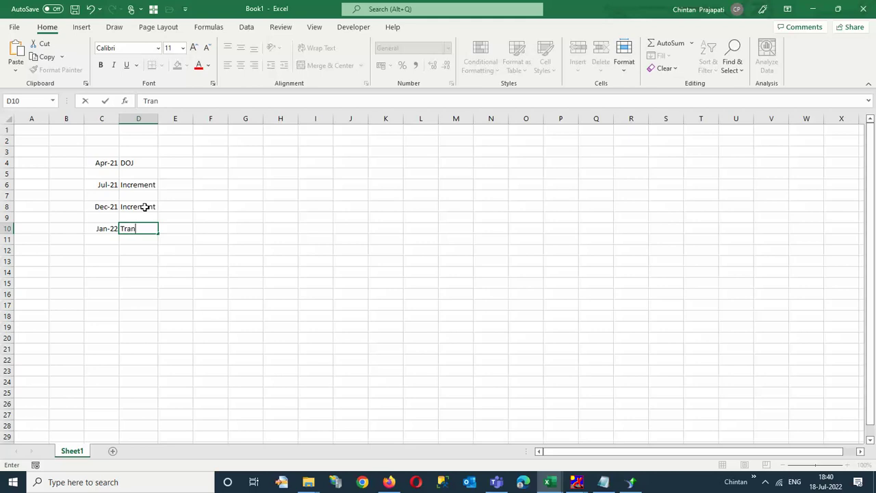
key("BackSpace")
key("BackSpace")
key("BackSpace")
type("nsfer")
key("Return")
Enter the text July in cell C12, two rows below the Transfer entry's date
key("Up")
key("Left")
key("Down")
key("Down")
type("July")
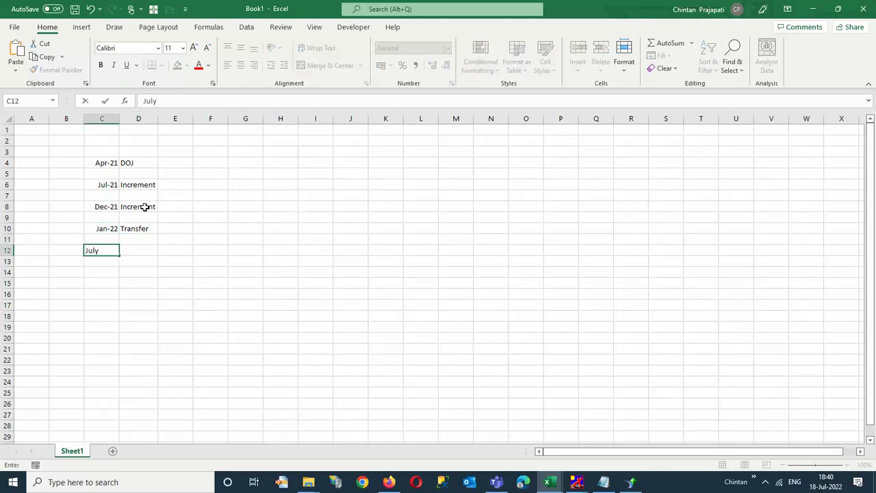
key("Return")
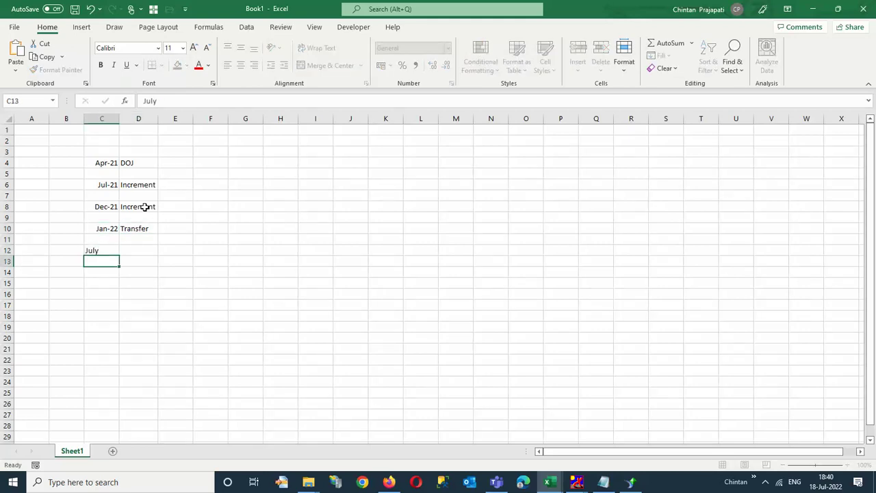
key("Up")
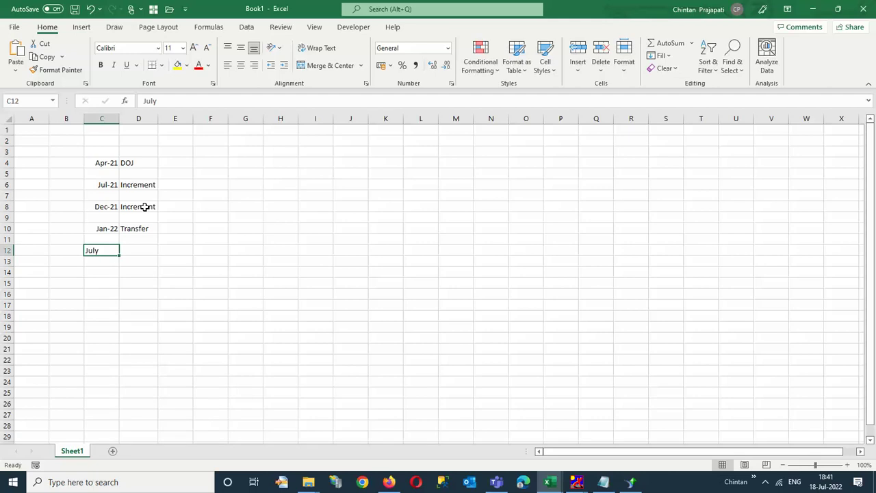
Enter the date Feb 2021 in cell D12 beside the July entry
key("Left")
key("Right")
key("Right")
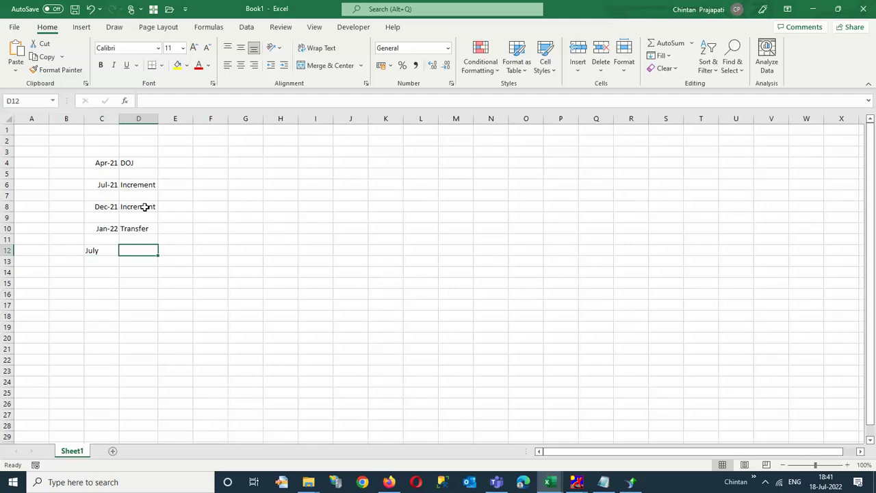
type("J")
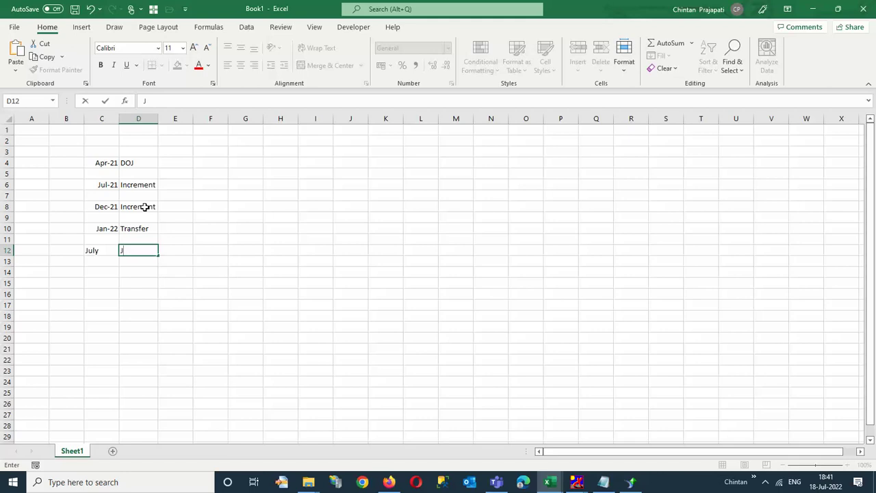
type("Feb")
type(" 2021")
key("Return")
key("Up")
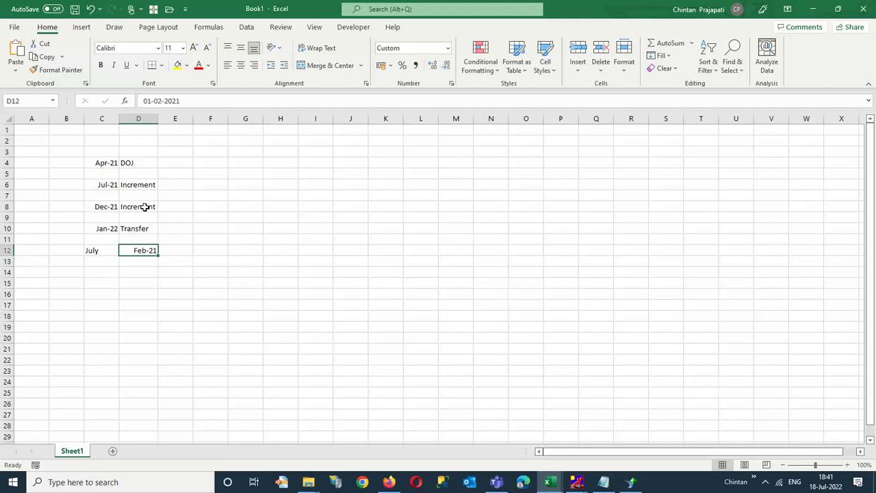
key("Right")
key("Right")
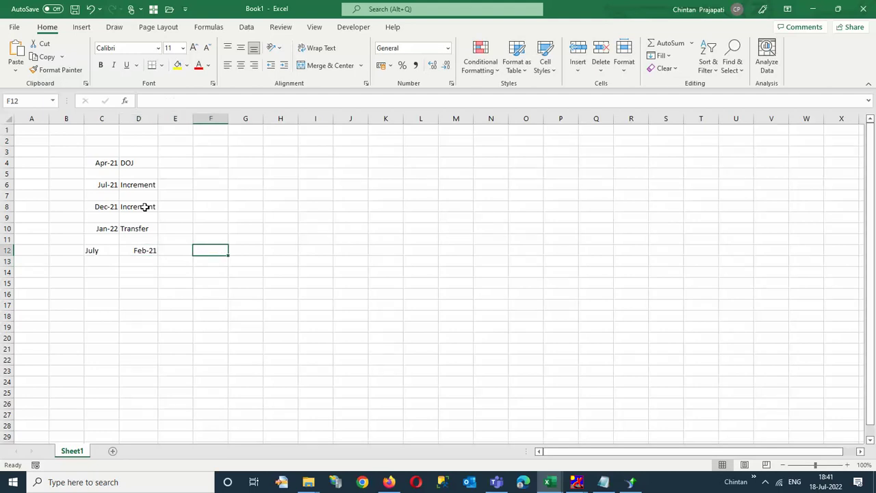
key("Left")
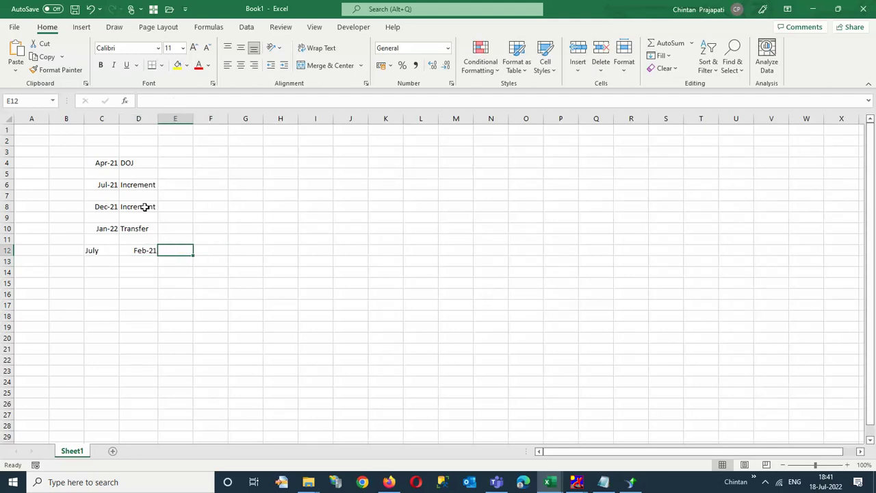
key("Left")
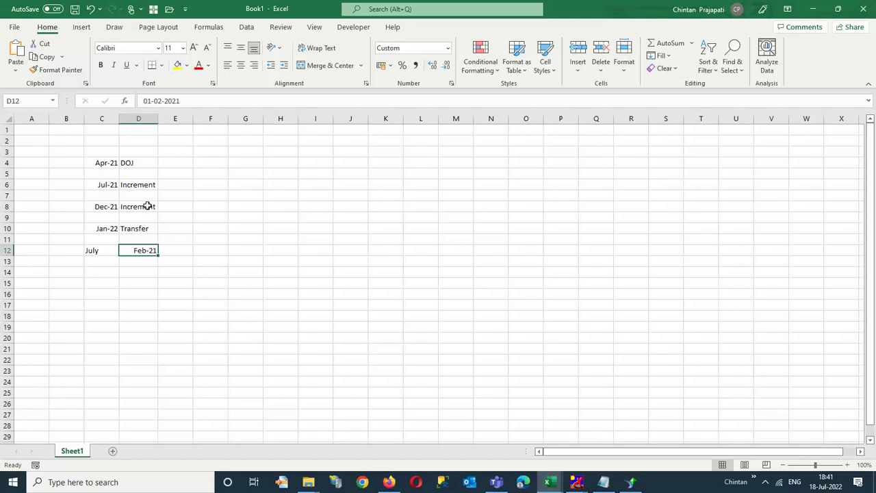
left_click(171, 186)
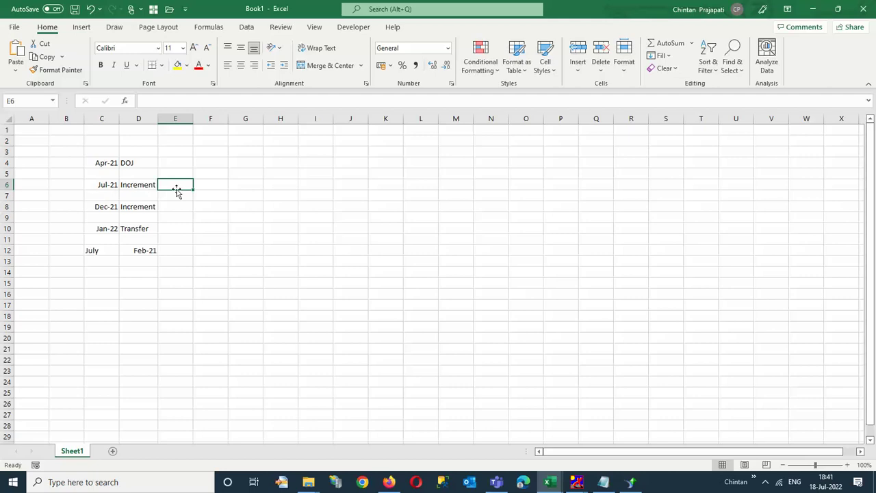
left_click(142, 252)
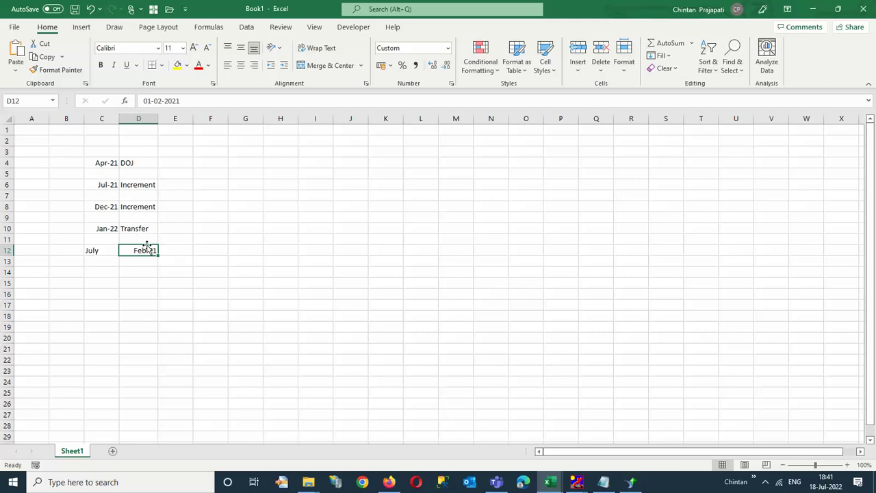
Enter the effective date 1 Jul 2021 in cell E6 beside the first Increment label
left_click(177, 184)
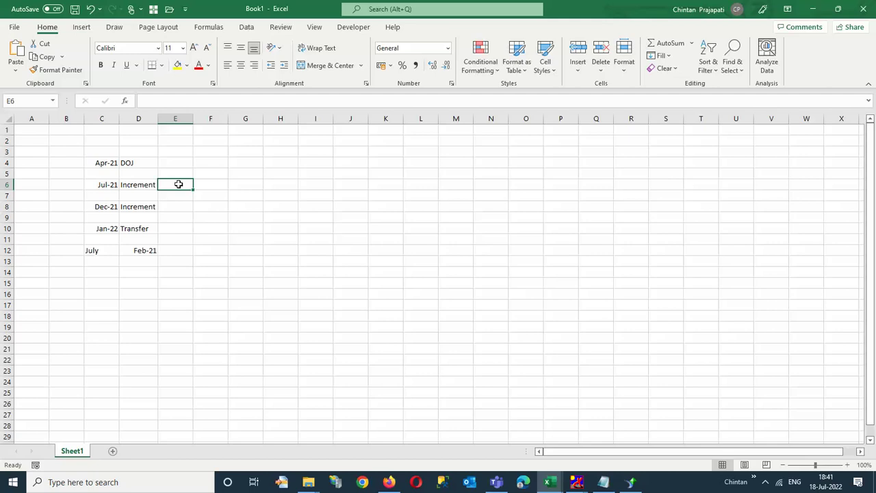
type("1 jul")
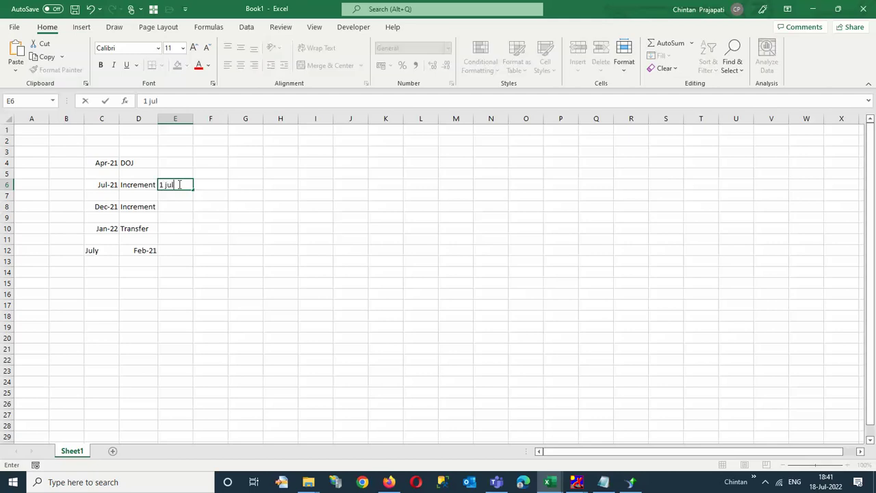
type(" 2021")
key("Return")
Try to enter the second increment's date in cell E8 as 1122021
key("Return")
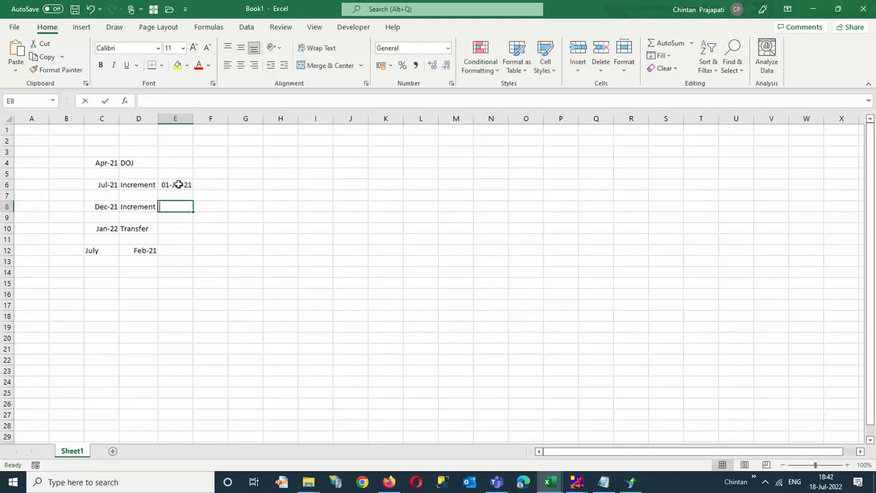
type("1 12")
key("BackSpace")
key("BackSpace")
key("BackSpace")
key("BackSpace")
type("01012")
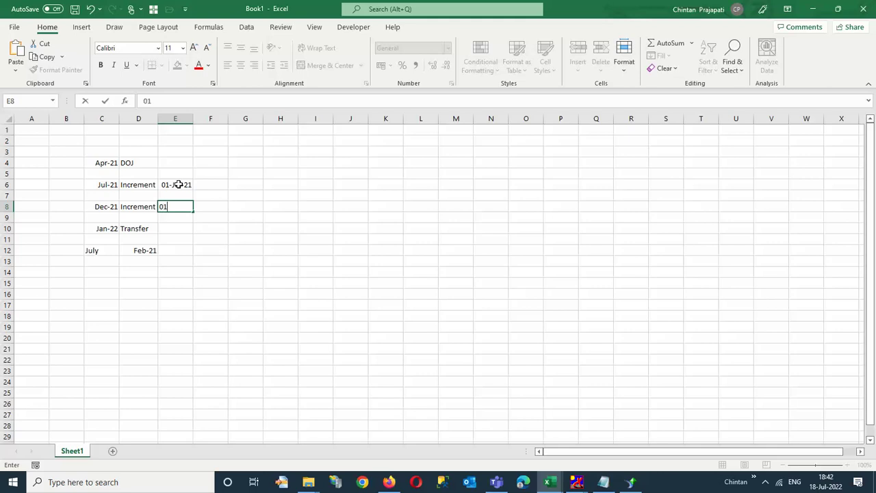
key("BackSpace")
key("BackSpace")
key("BackSpace")
type("120")
key("BackSpace")
type("2021")
key("Return")
key("Up")
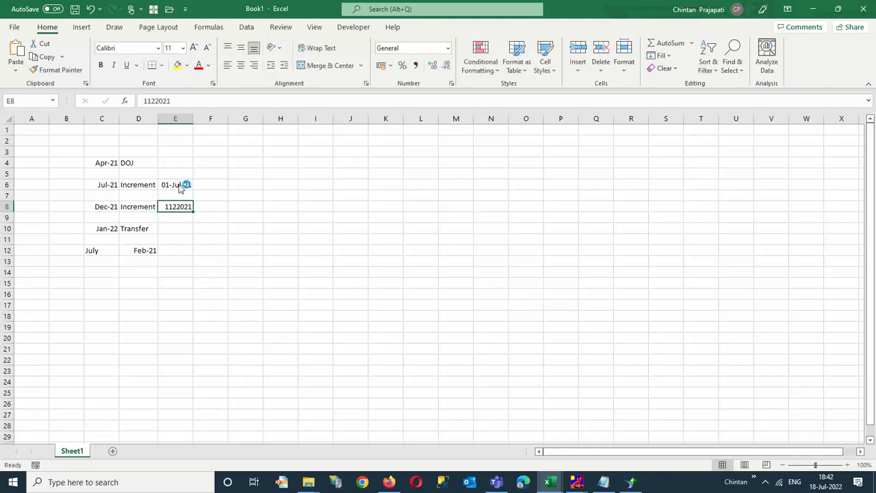
key("F1")
left_click(221, 206)
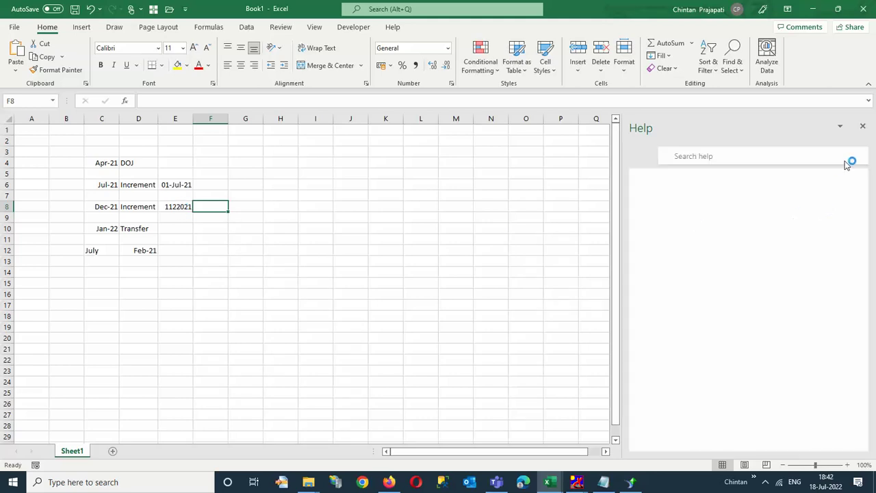
key("Left")
left_click(863, 126)
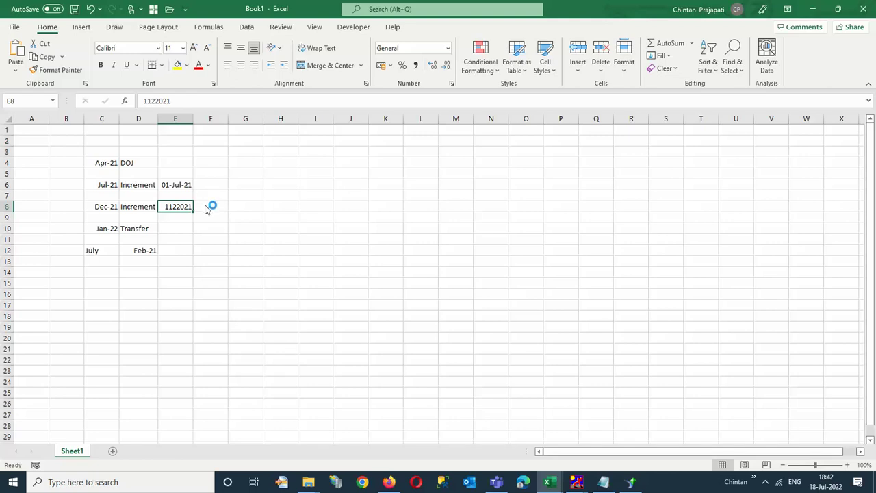
Replace the content of cell E8 beside the second Increment label with the date 1-dec-2021
type("1")
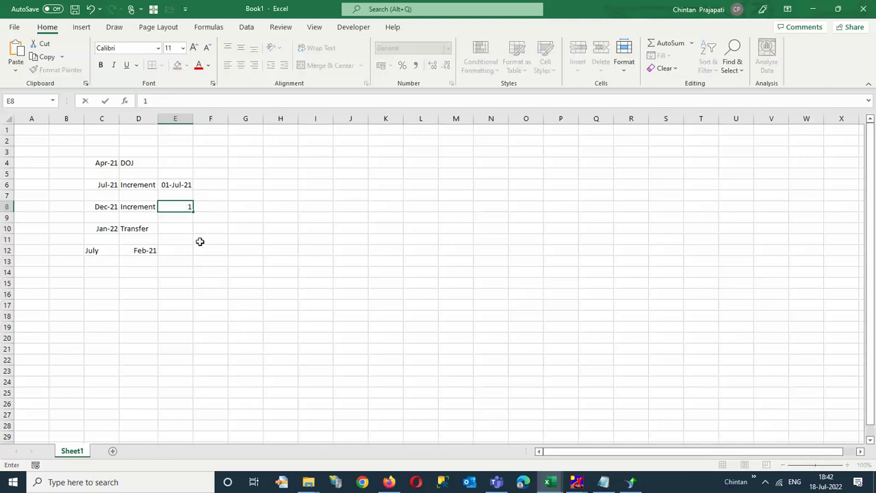
type("-dec-2021")
key("Return")
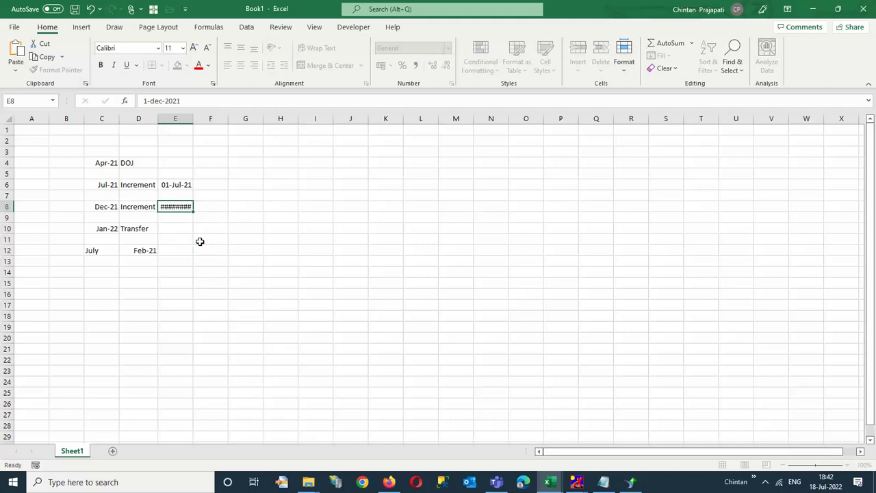
Enter the date 1-jan-2022 in cell E10 beside the Transfer label
key("Return")
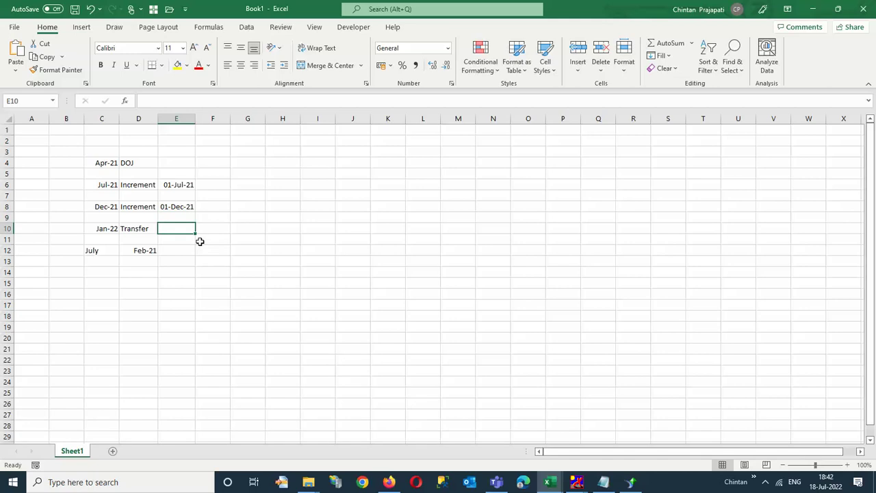
type("1-jan")
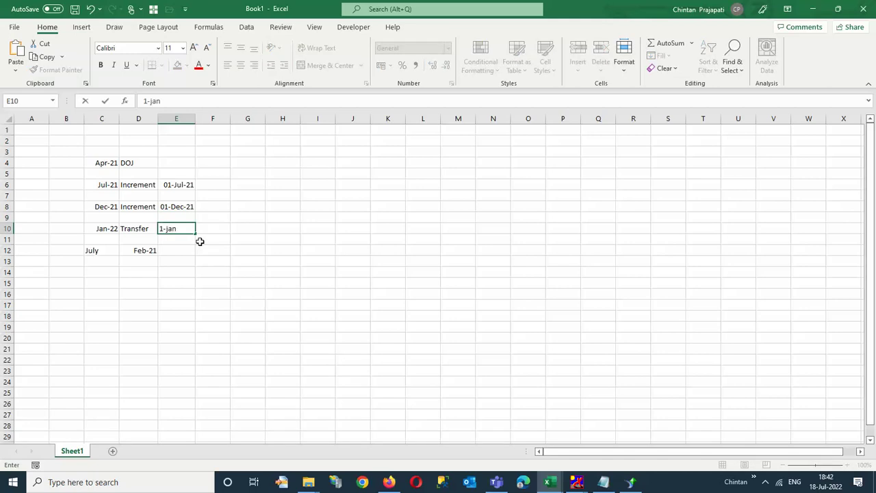
type("-22")
key("BackSpace")
type("022")
key("Return")
key("Down")
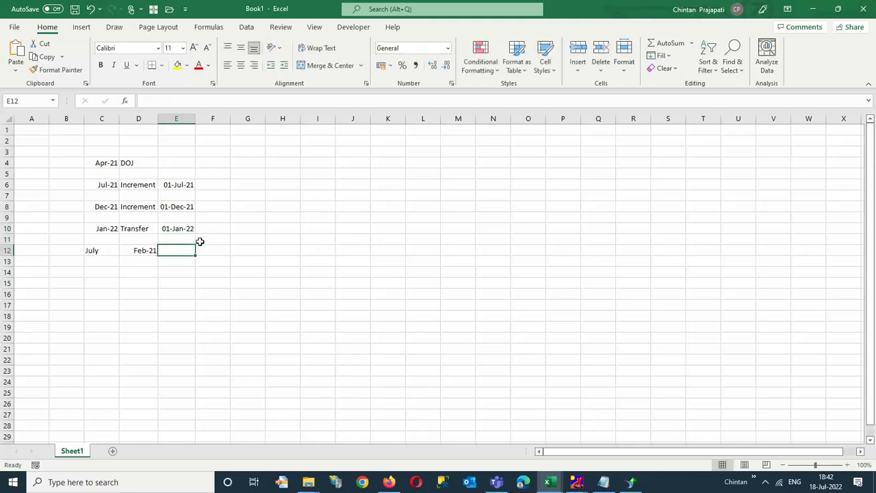
key("Left")
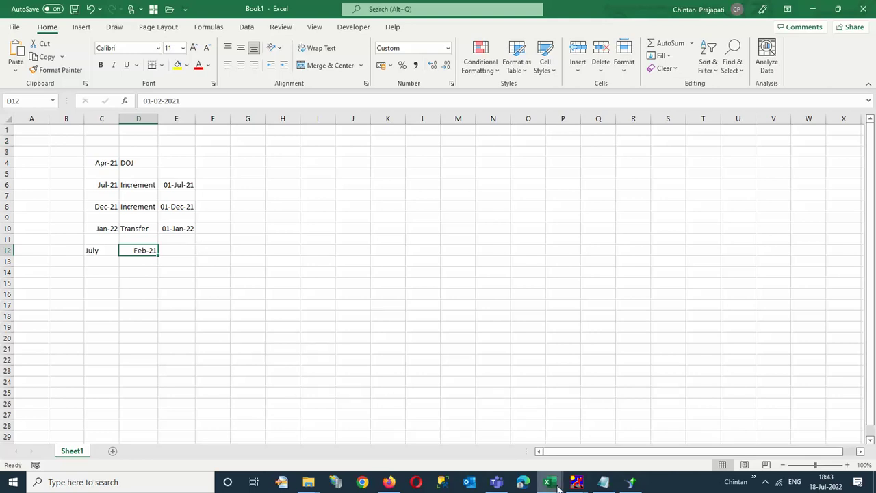
Switch to the EarnDeduction13jul2022employeeMasterdata.xls workbook and show the employee rows on its Fina14julF sheet
mouse_move(558, 486)
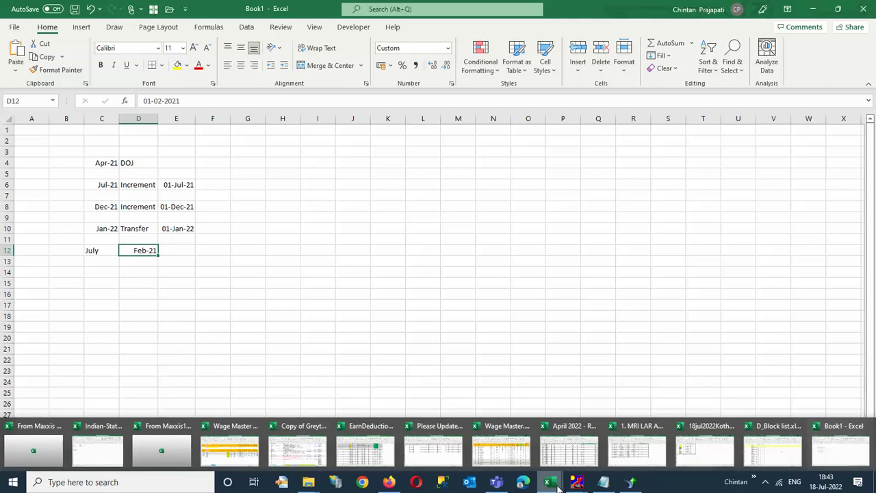
left_click(381, 453)
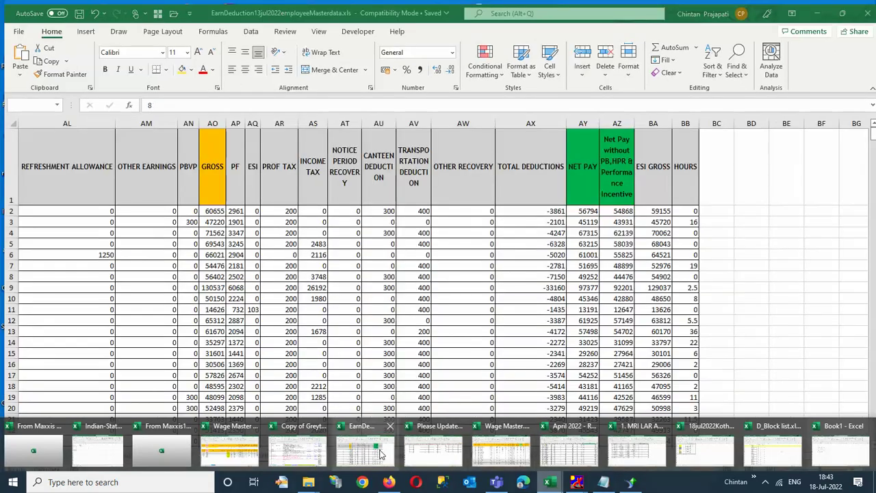
left_click(381, 453)
left_click(481, 450)
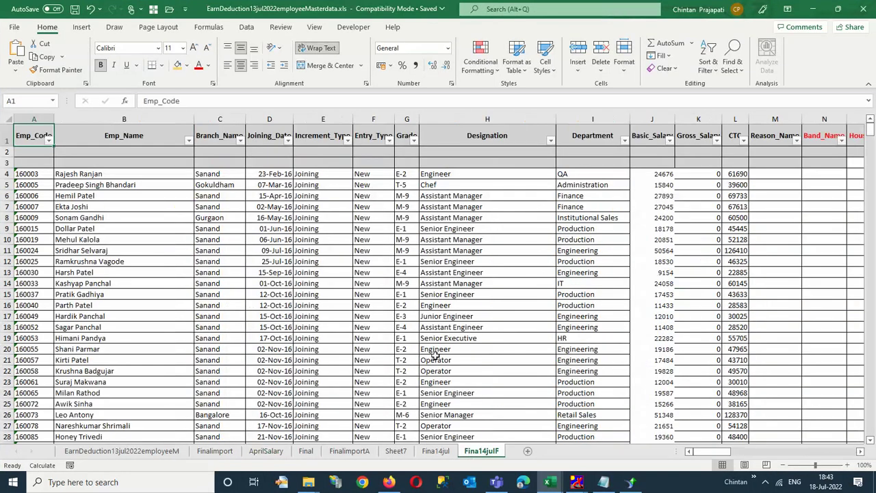
left_click(74, 206)
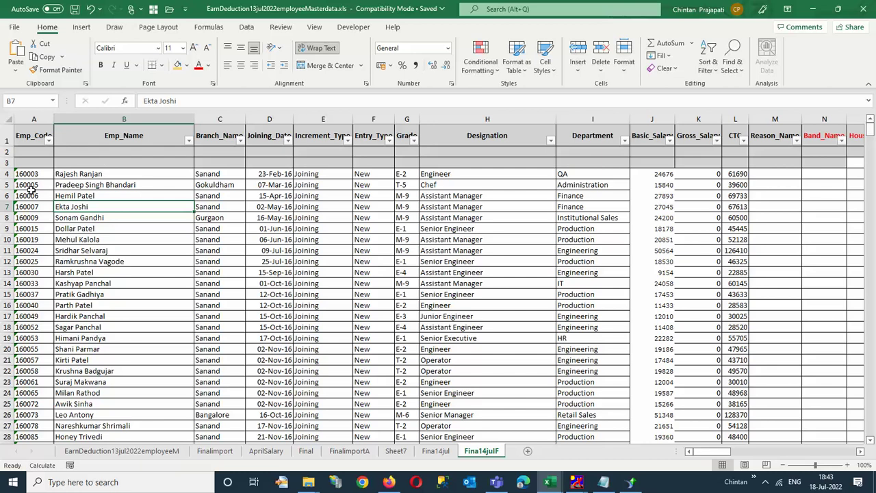
Review the employee codes, joining dates and salary columns of the first employees, through to the deduction columns of the sheet
left_click_drag(33, 176, 35, 195)
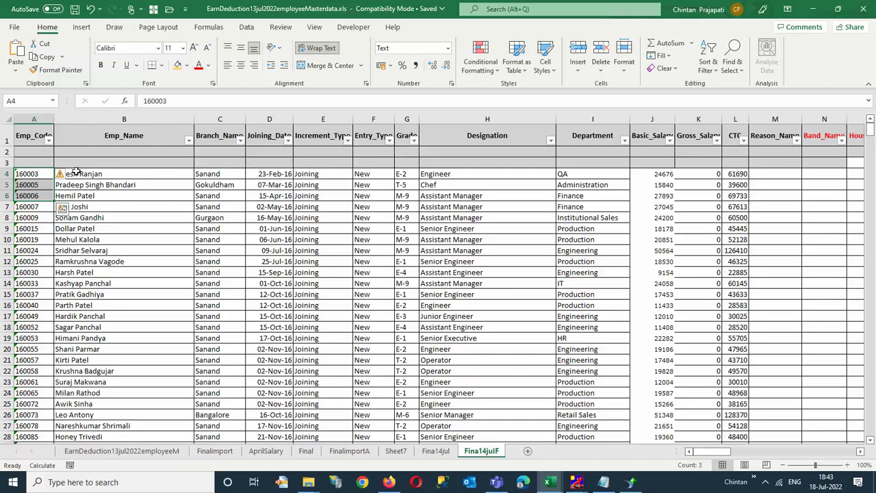
left_click(722, 181)
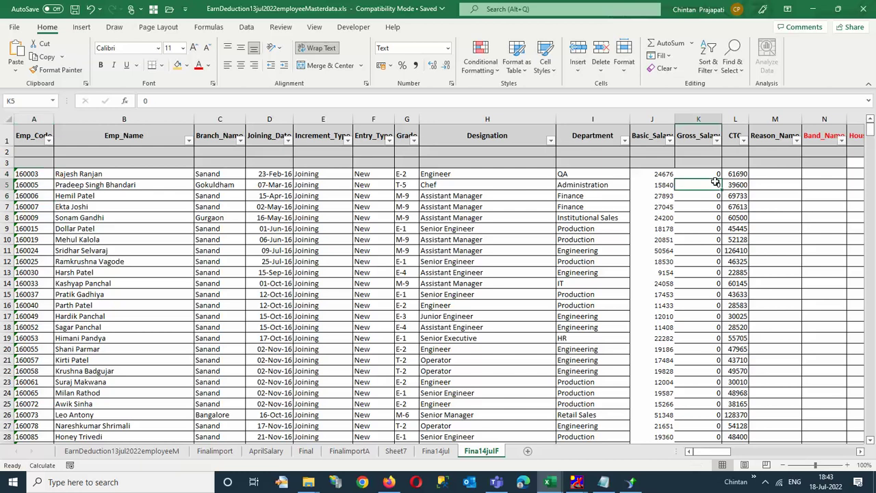
left_click_drag(261, 176, 672, 219)
left_click_drag(828, 440, 826, 454)
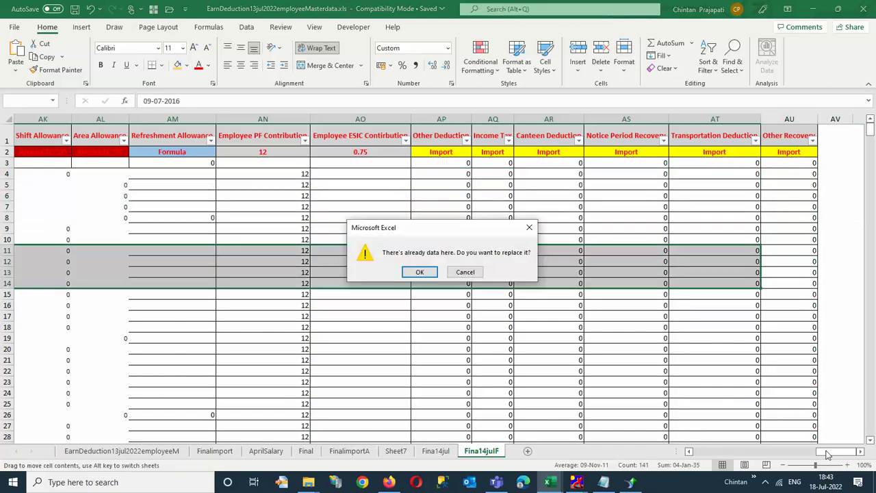
key("Escape")
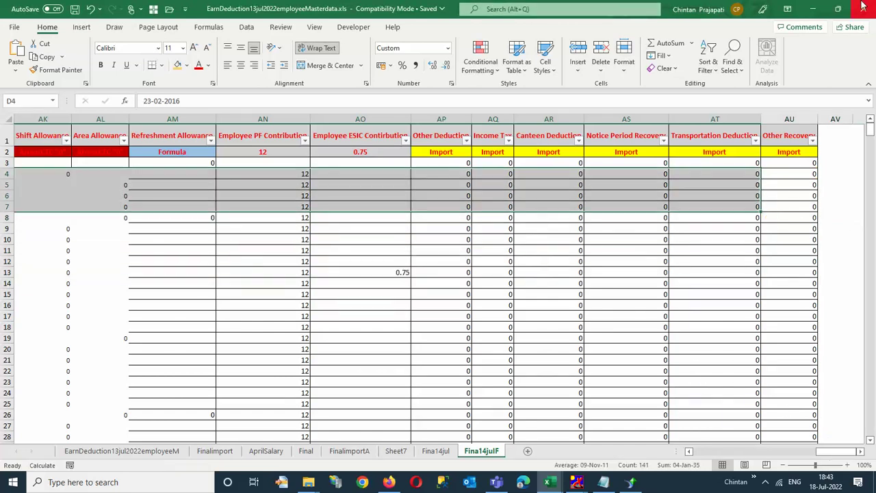
Switch to the payroll web application in Firefox and open the first listed employee's record from the Employee Master
left_click(818, 8)
left_click(818, 9)
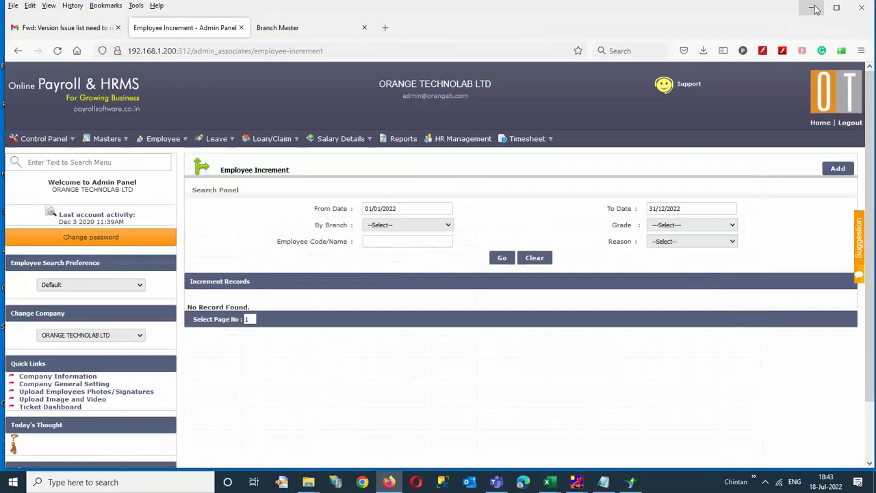
mouse_move(159, 140)
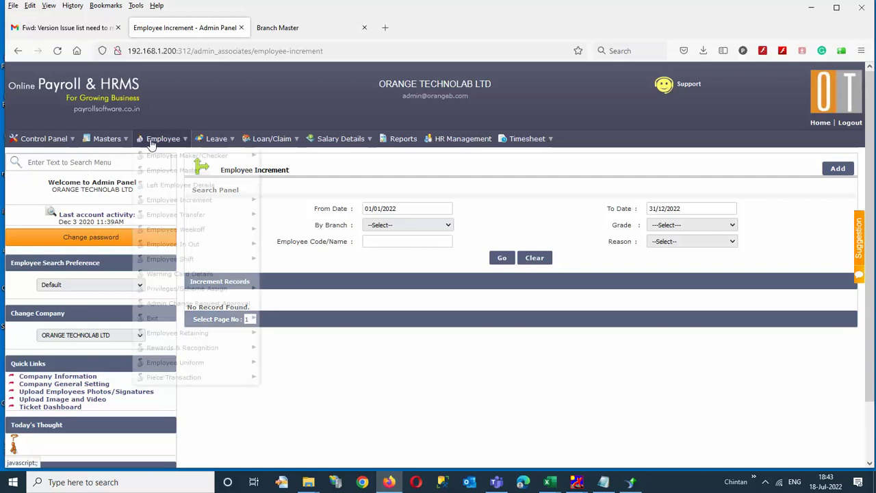
left_click(171, 170)
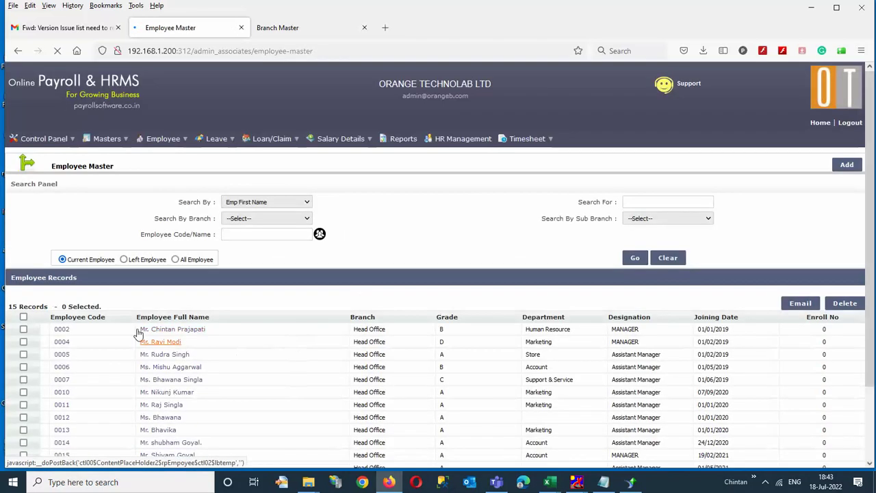
left_click(193, 332)
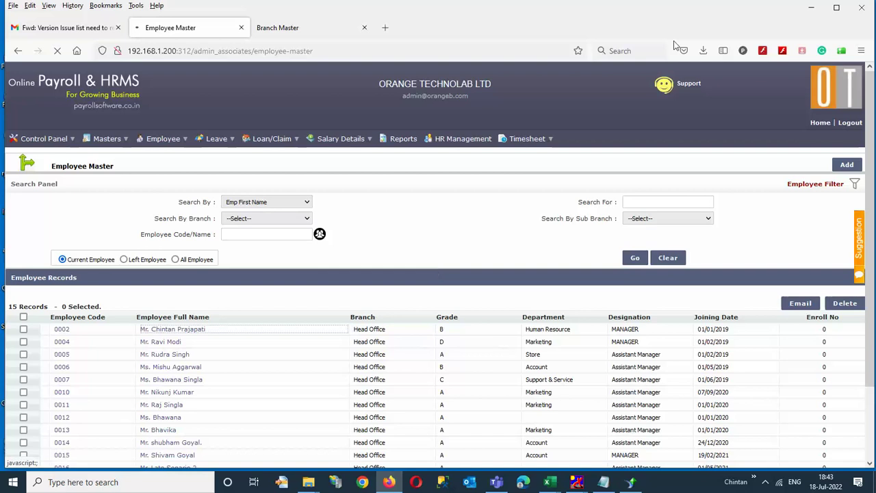
left_click(835, 9)
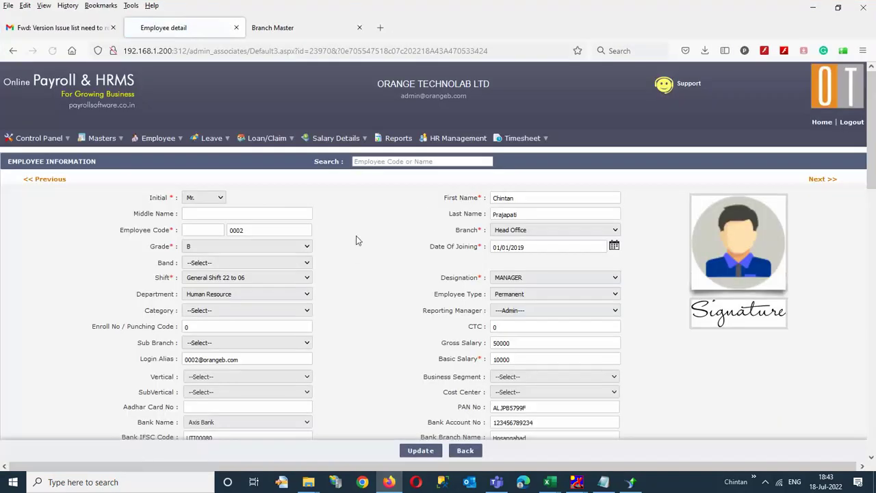
Check the Basic Salary on the employee's record and display the employee's Allowance details
scroll(479, 198, "down", 4)
double_click(526, 192)
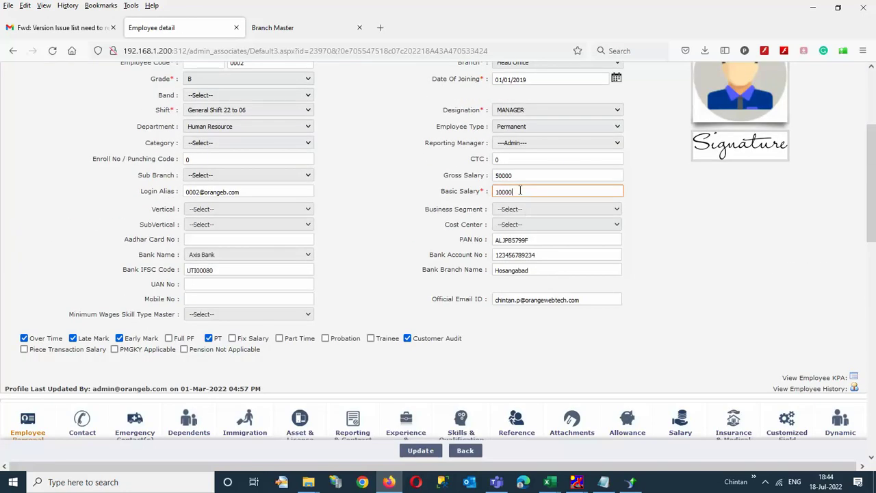
scroll(685, 294, "down", 5)
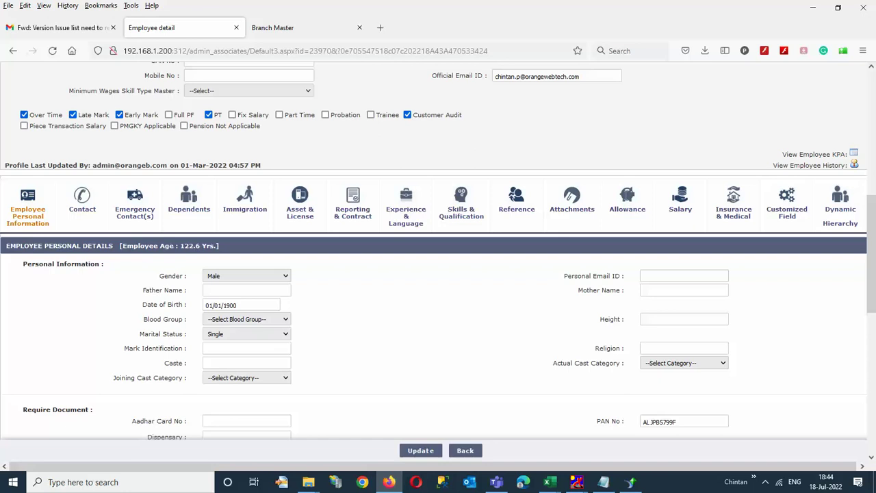
left_click(626, 200)
scroll(352, 297, "down", 2)
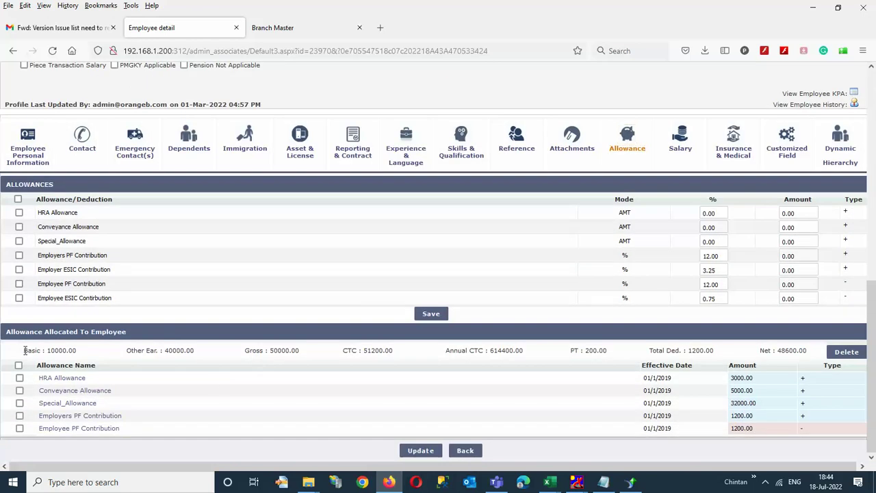
Examine the basic salary and the Employers PF Contribution amount among the allowances allocated to the employee
left_click_drag(25, 351, 79, 352)
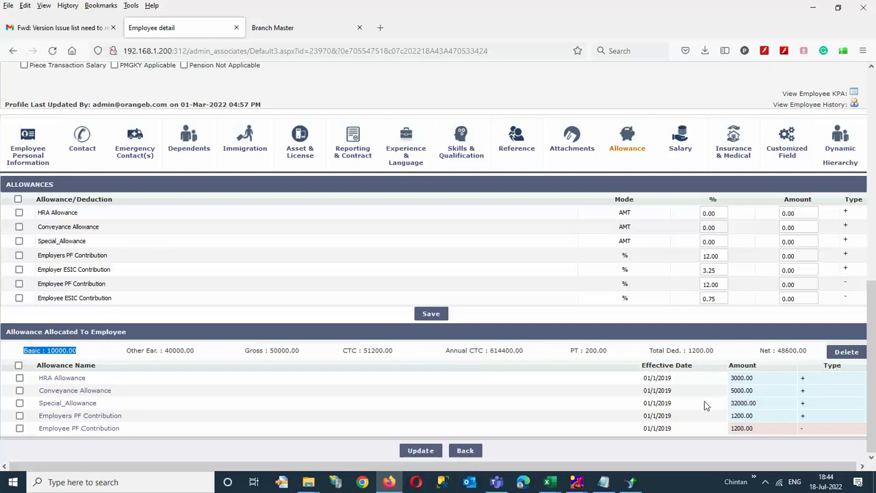
left_click(736, 416)
left_click_drag(731, 415, 744, 420)
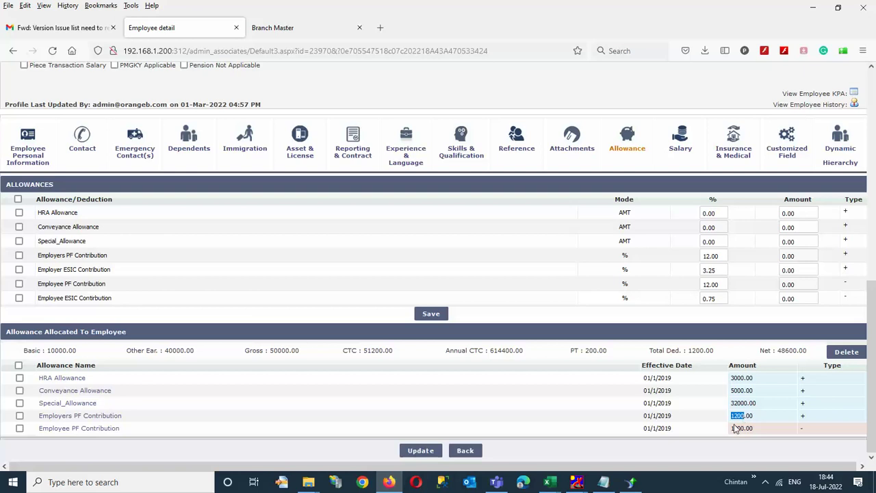
scroll(695, 376, "up", 1)
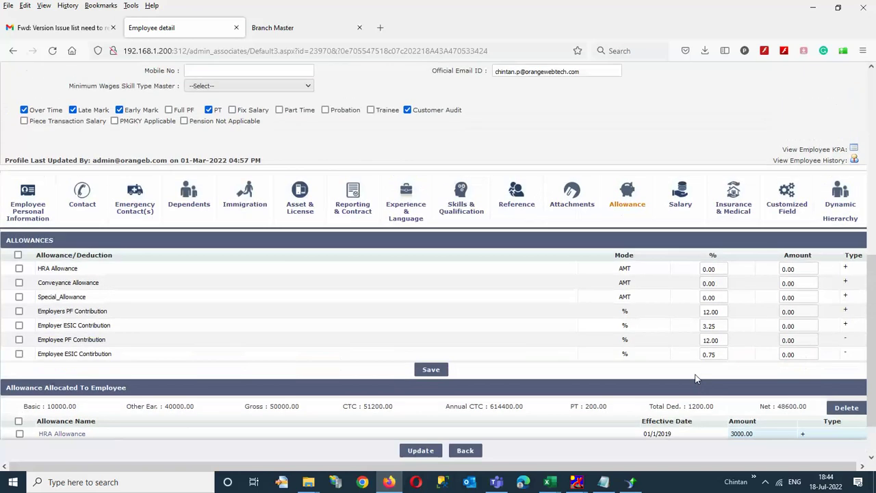
scroll(695, 378, "down", 1)
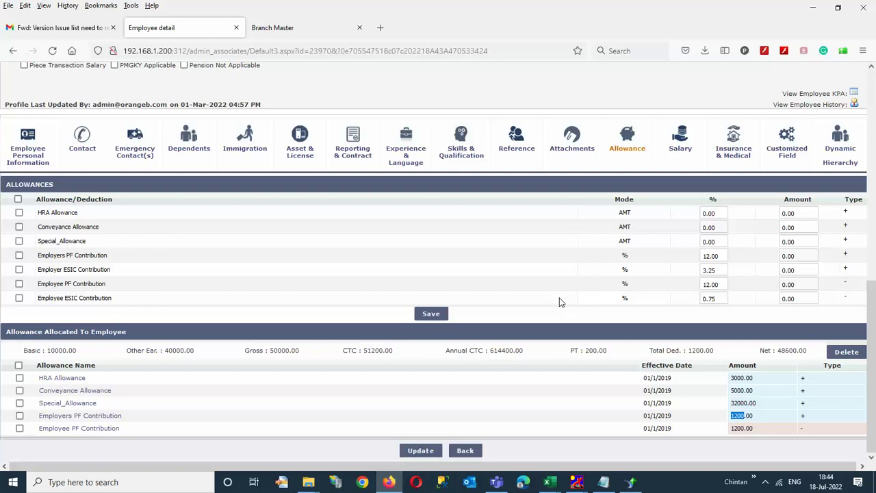
scroll(559, 302, "up", 10)
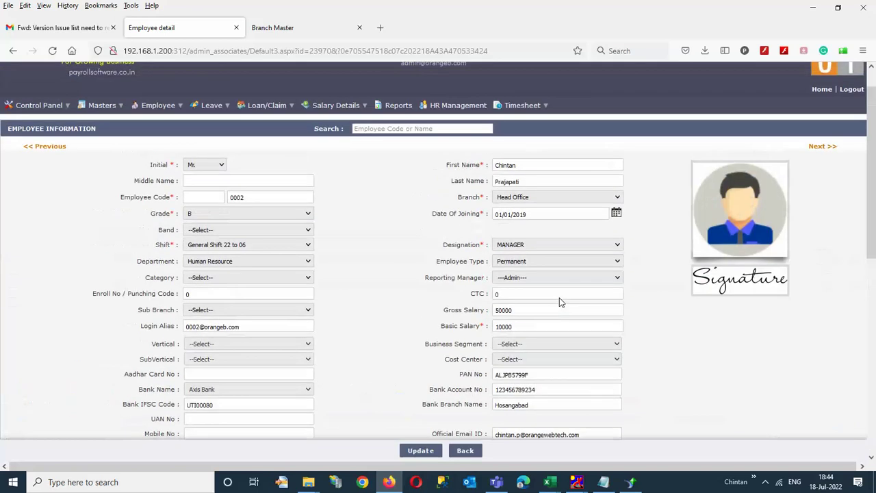
Start a new Employee Increment record
mouse_move(153, 140)
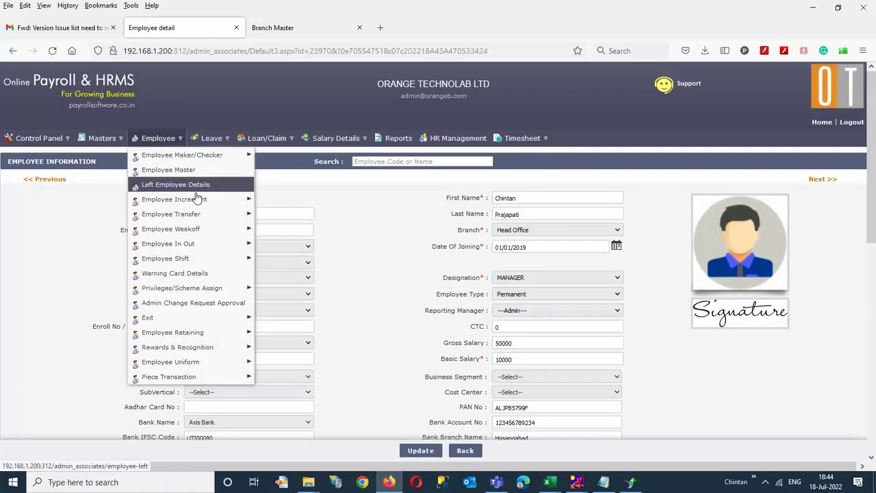
mouse_move(196, 199)
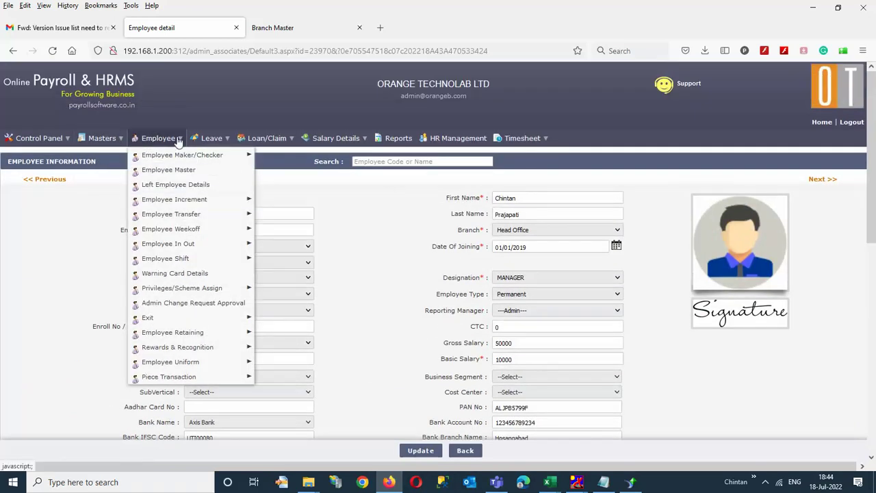
mouse_move(196, 214)
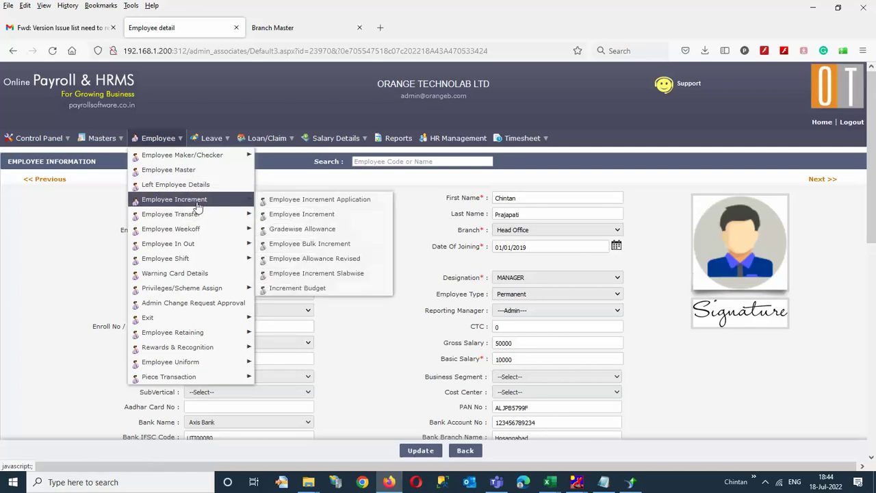
left_click(317, 216)
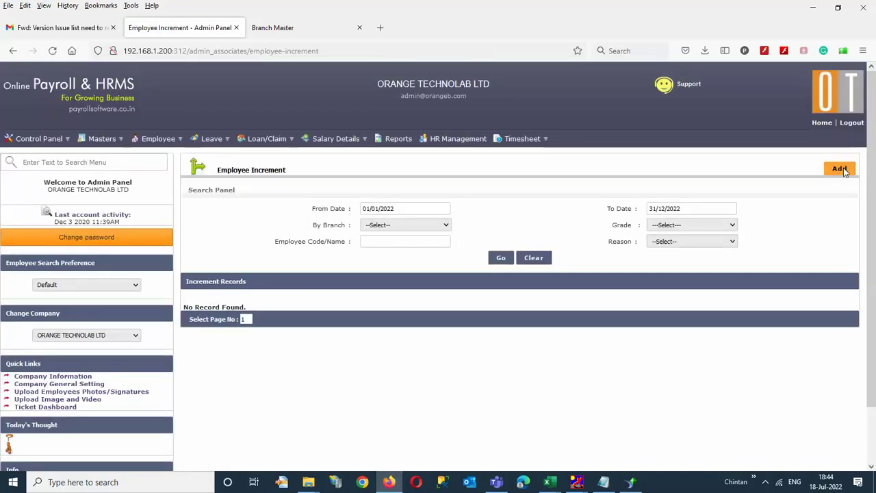
left_click(843, 170)
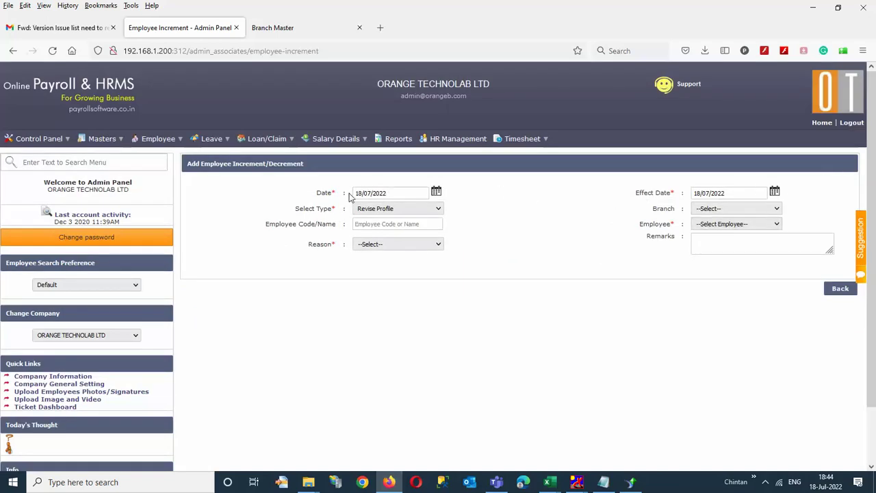
Keep the entry date as it is and set the increment's Effect Date to 01/04/2021
left_click_drag(354, 192, 405, 198)
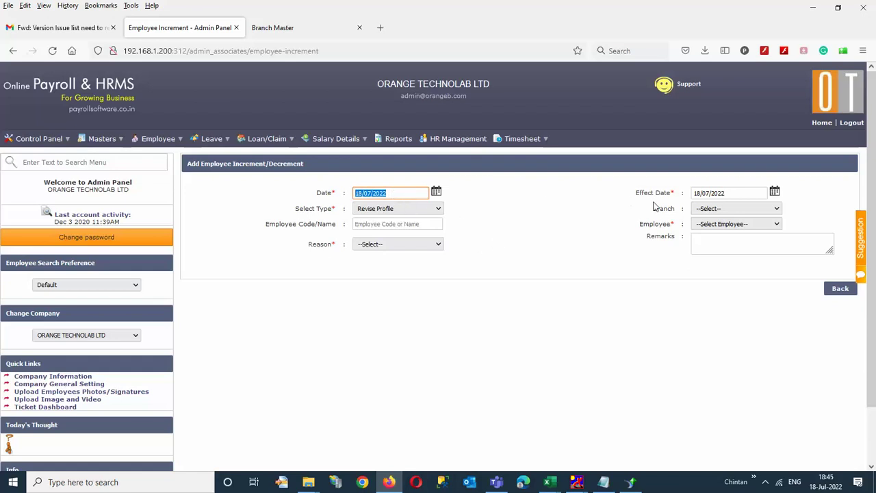
left_click(695, 194)
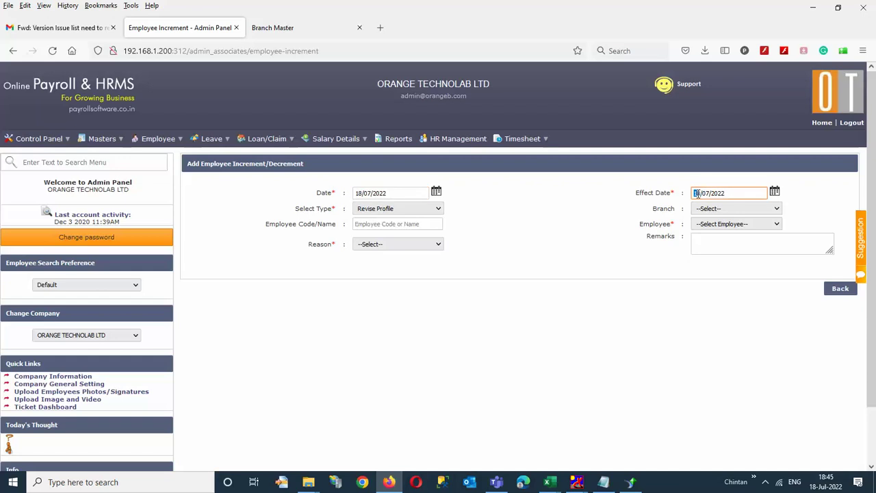
type("01")
left_click(565, 239)
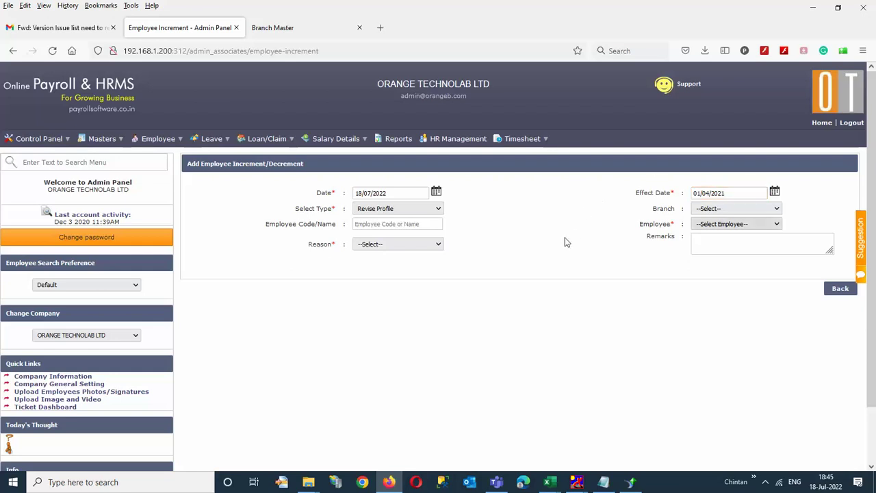
Choose the first listed employee for the increment record and set its Reason to Increment
left_click(709, 226)
left_click(717, 250)
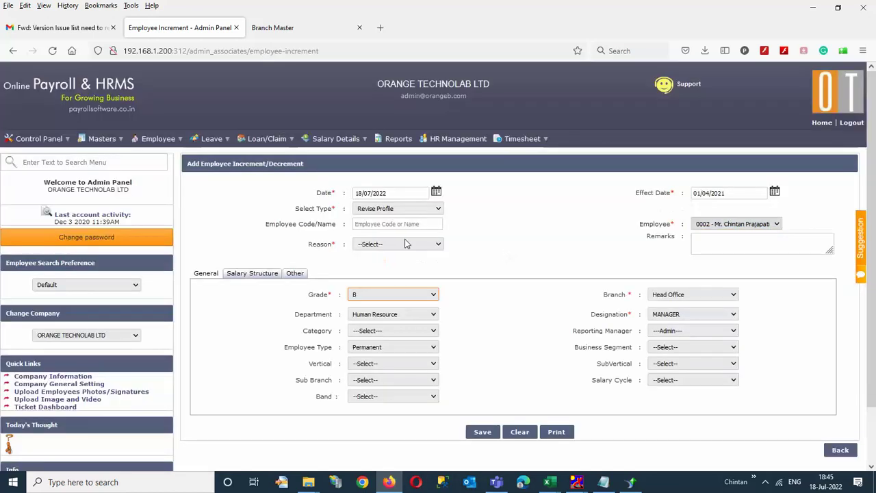
left_click(405, 244)
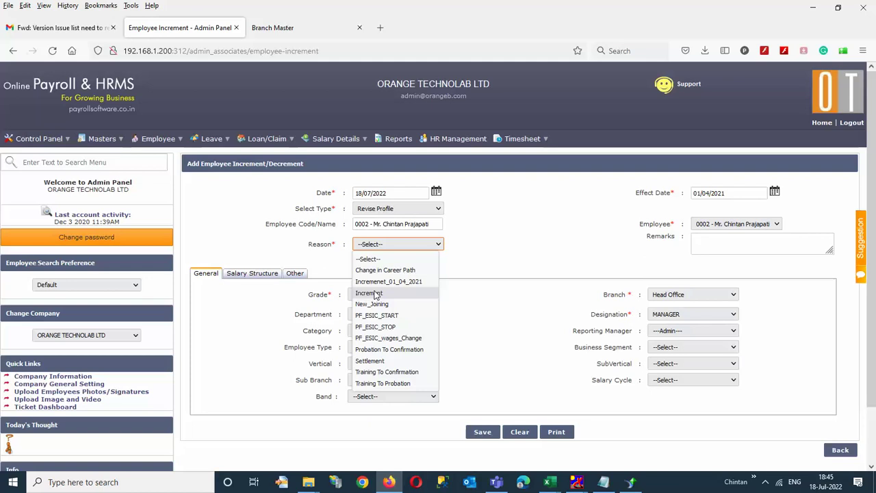
left_click(375, 293)
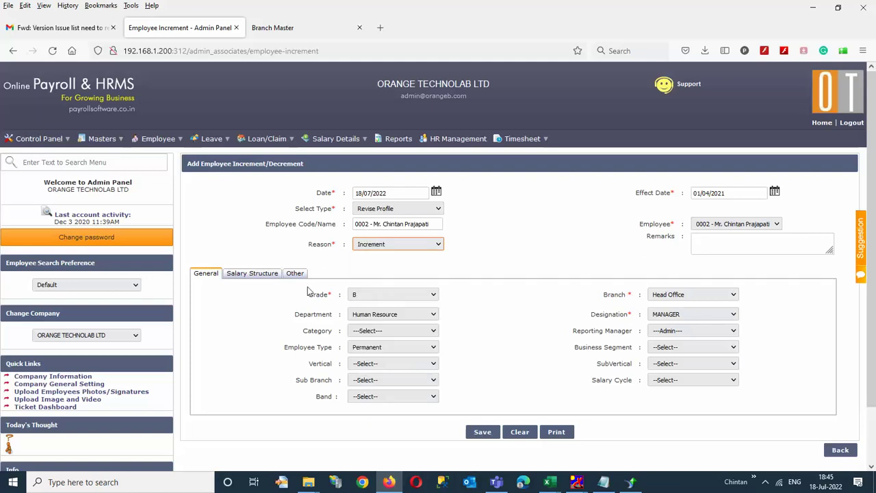
Display the employee's Salary Structure on the increment form and set the Increment Mode to Amount
left_click(260, 276)
scroll(477, 301, "down", 2)
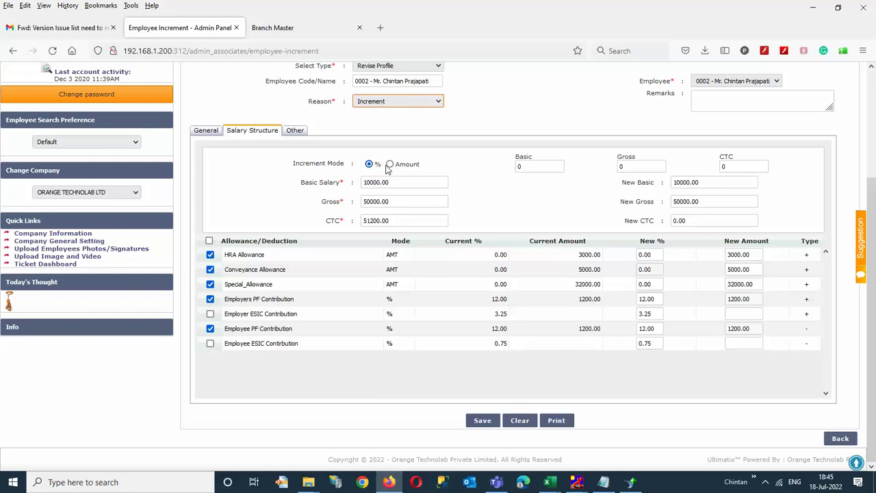
left_click(389, 165)
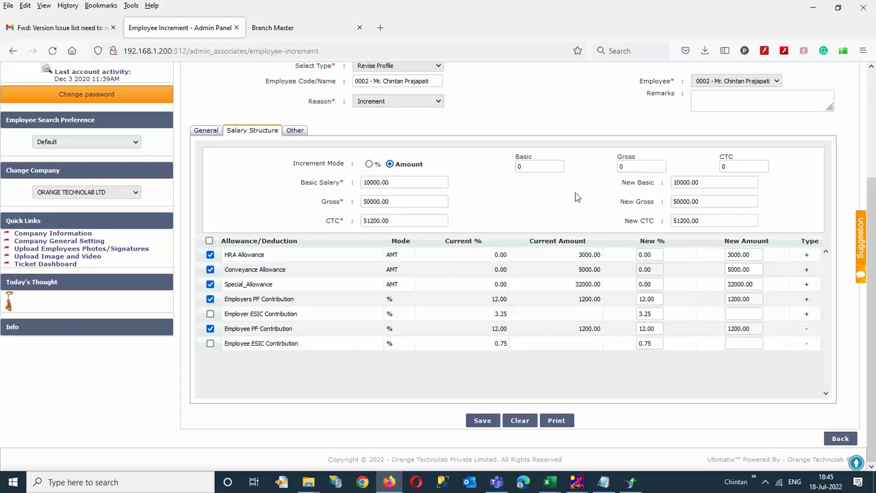
scroll(634, 178, "up", 3)
scroll(633, 177, "down", 5)
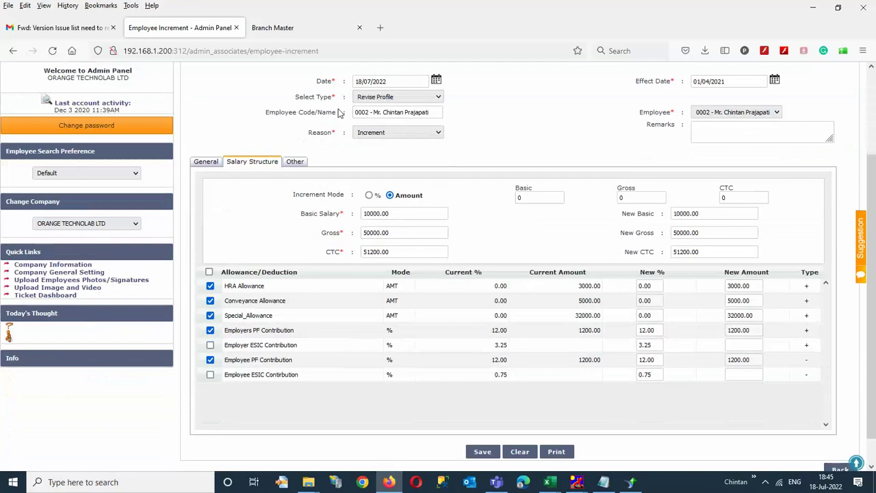
Open the Allowance Deduction Master separately from the increment form and compare its listed allowances with those on the form
scroll(336, 112, "up", 5)
mouse_move(99, 146)
mouse_move(123, 169)
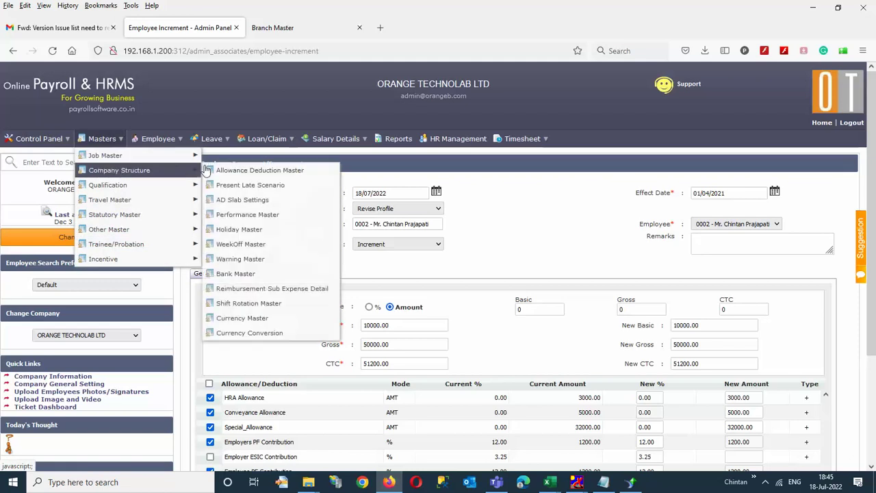
right_click(226, 172)
left_click(261, 183)
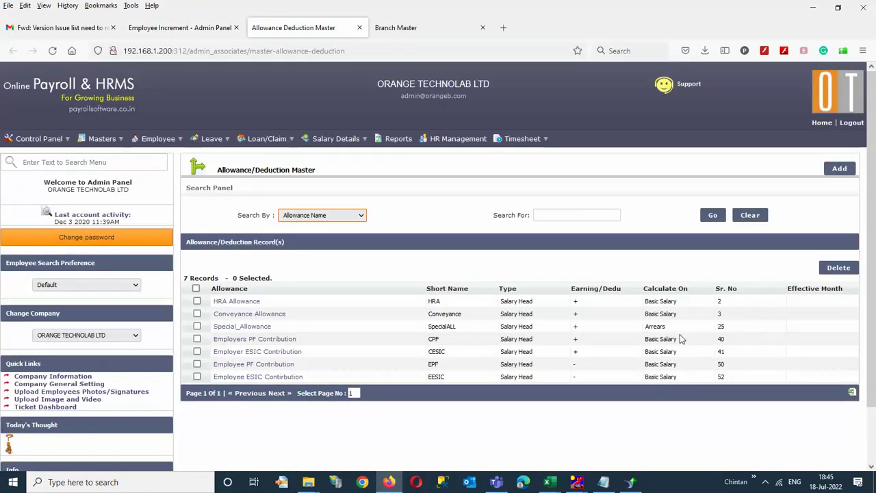
left_click(180, 28)
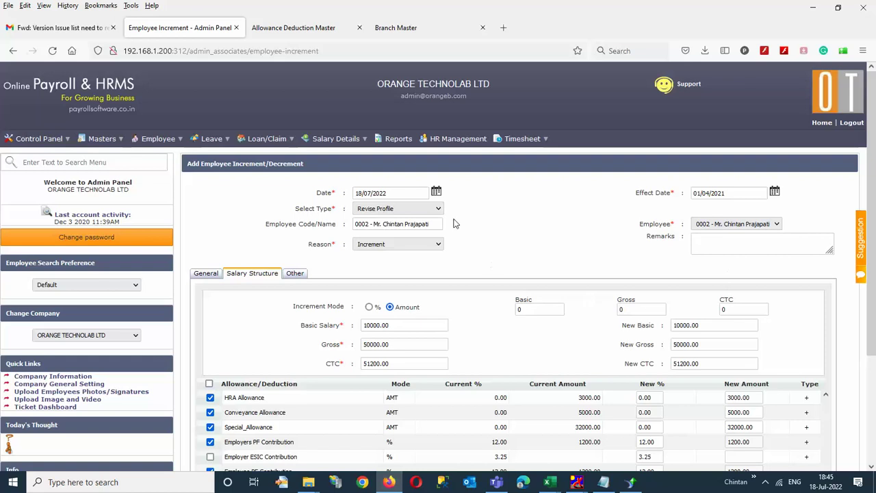
left_click(293, 27)
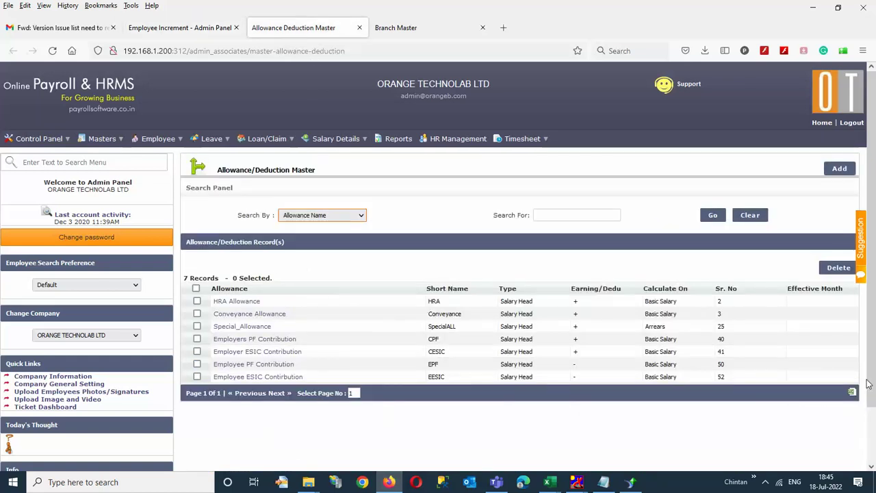
Return from the Allowance Deduction Master to the increment form and set the Gross increment amount to 85000
left_click_drag(645, 326, 678, 338)
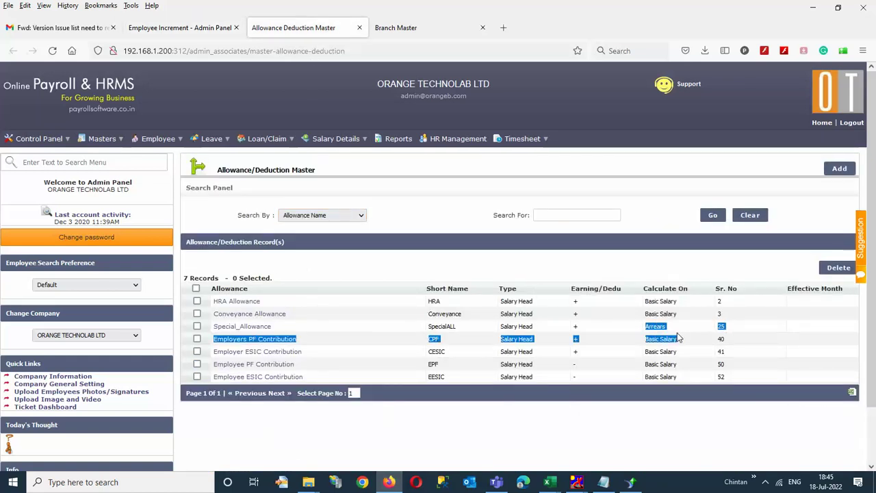
left_click(206, 28)
left_click(630, 310)
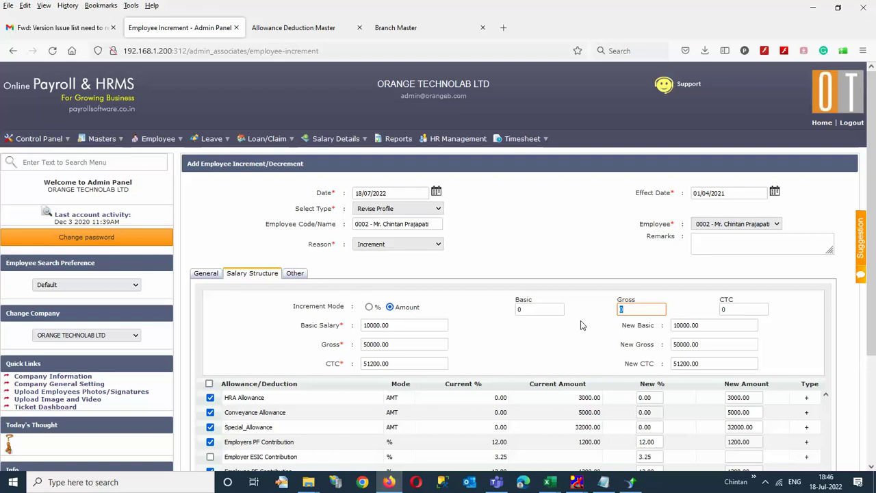
type("85000")
left_click(560, 343)
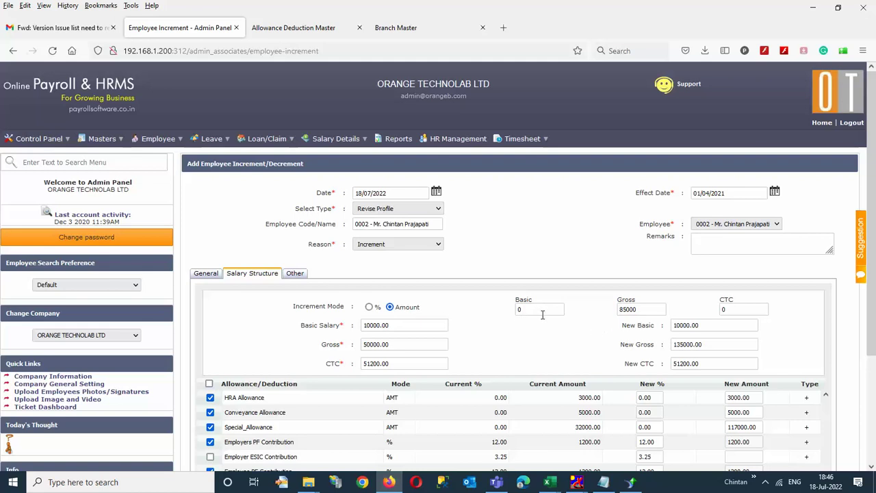
Set the Basic increment amount to 25000 and review the current and new amounts in the allowance table
left_click(545, 308)
type("25")
left_click(571, 329)
left_click_drag(302, 325, 355, 330)
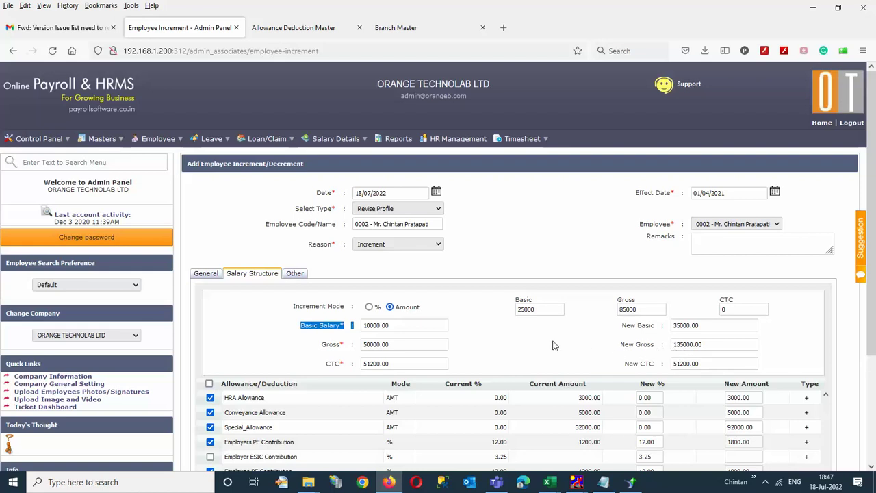
scroll(555, 345, "down", 3)
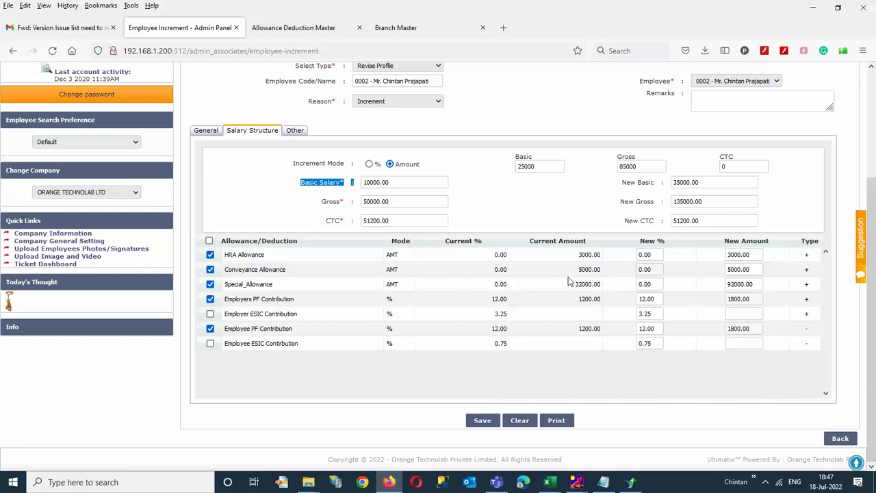
scroll(570, 282, "up", 3)
Enter "test" in the increment's Remarks and save the record
left_click(713, 243)
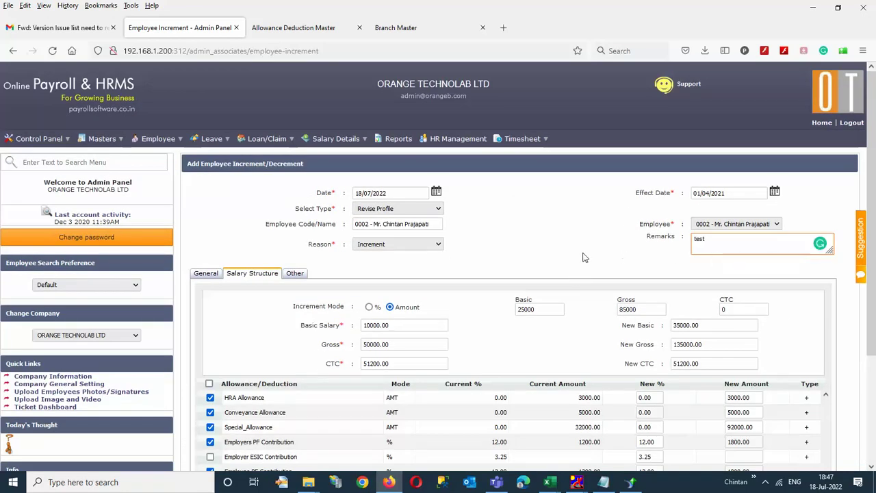
scroll(525, 295, "down", 3)
left_click(487, 422)
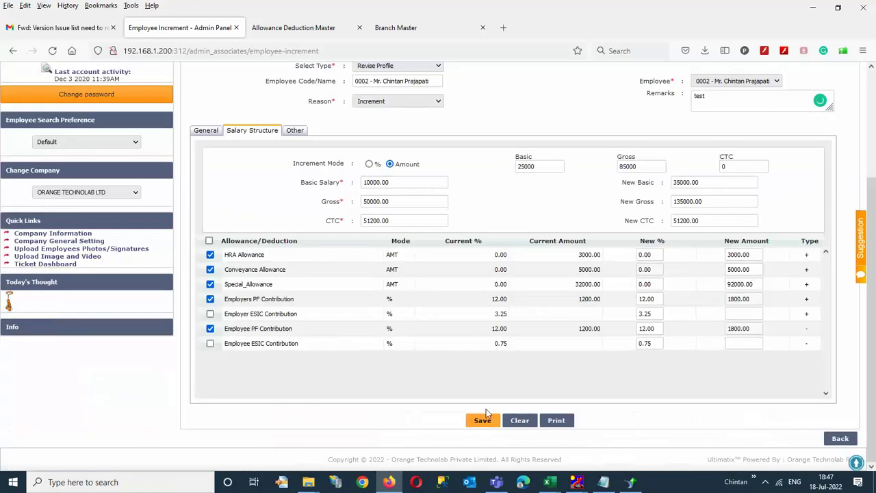
left_click(483, 421)
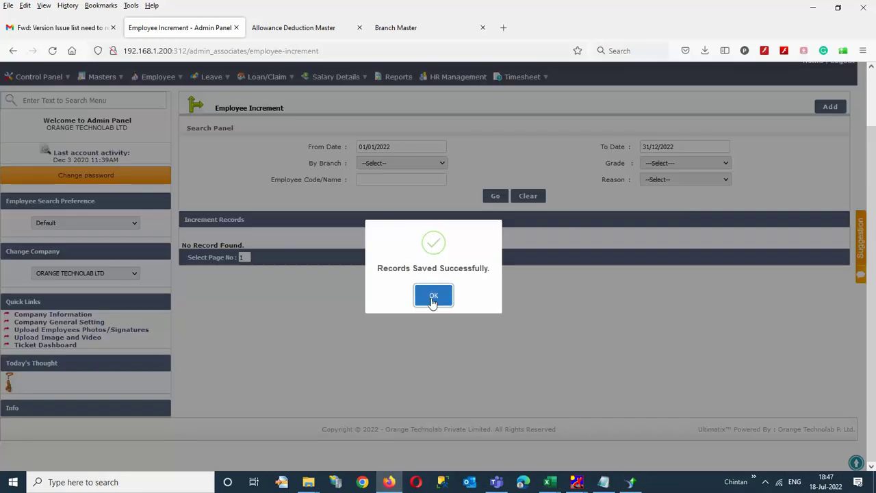
left_click(431, 298)
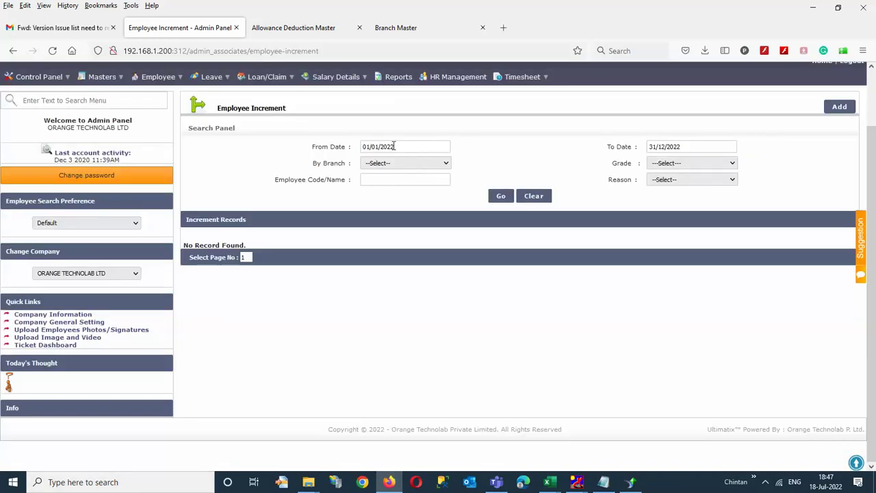
Search the increment records with the From Date set to 01/01/2021 and review the employee's new entry
left_click(394, 146)
left_click(392, 147)
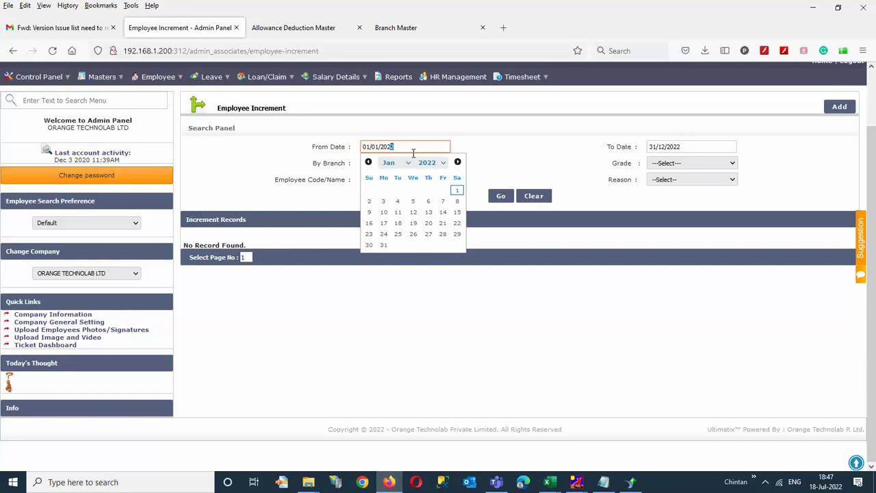
type("1")
left_click(527, 176)
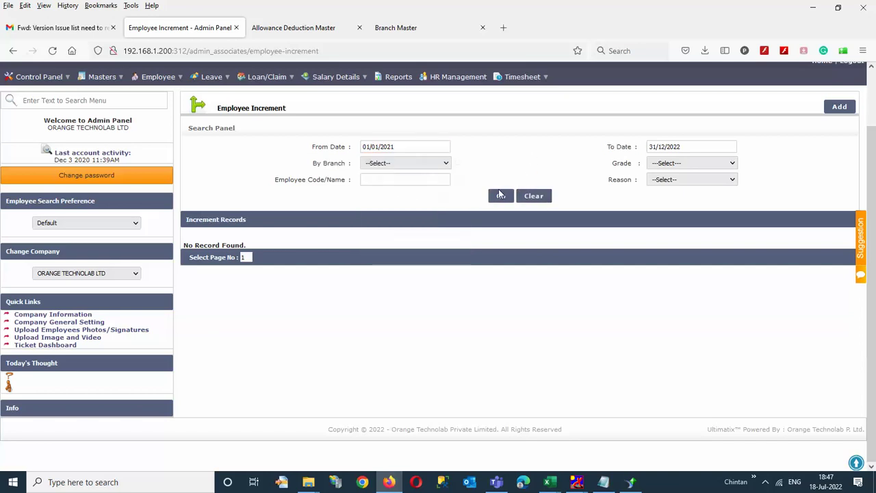
left_click(501, 195)
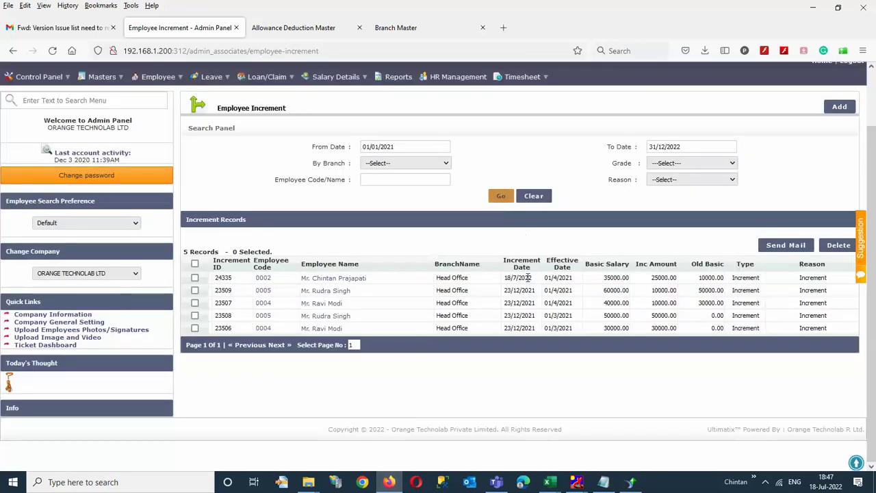
left_click_drag(831, 290, 401, 253)
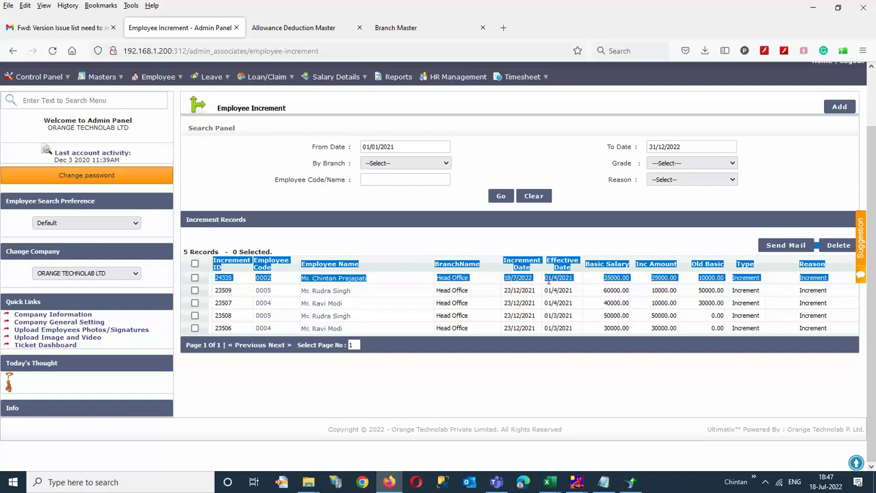
left_click(505, 175)
Start a new Salary Settlement entry and set its Effective Month to June
scroll(504, 165, "up", 2)
mouse_move(350, 137)
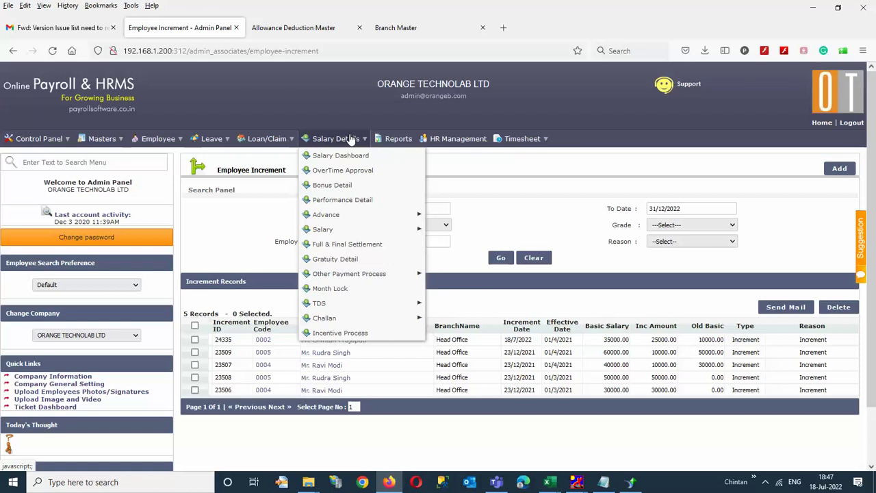
mouse_move(388, 229)
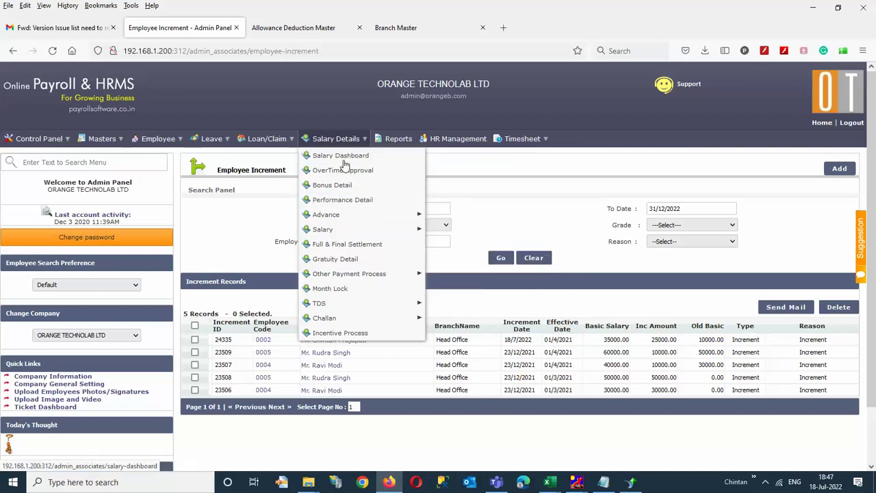
mouse_move(351, 228)
left_click(469, 290)
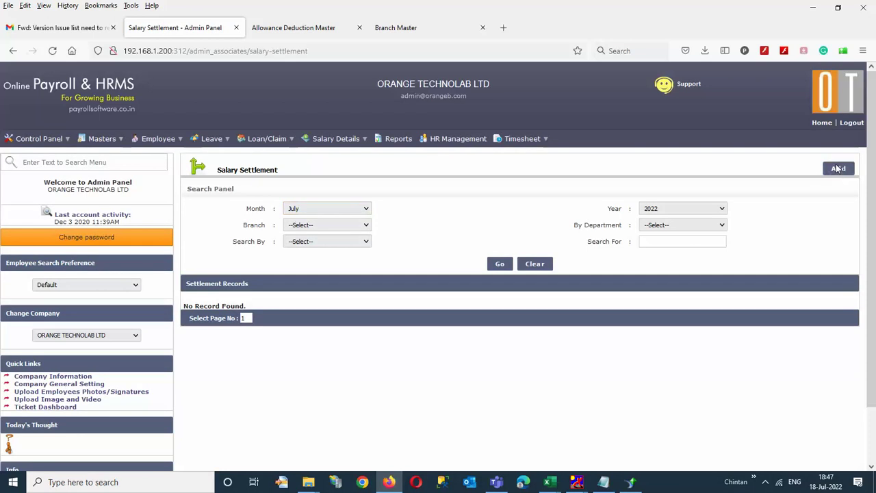
left_click(838, 169)
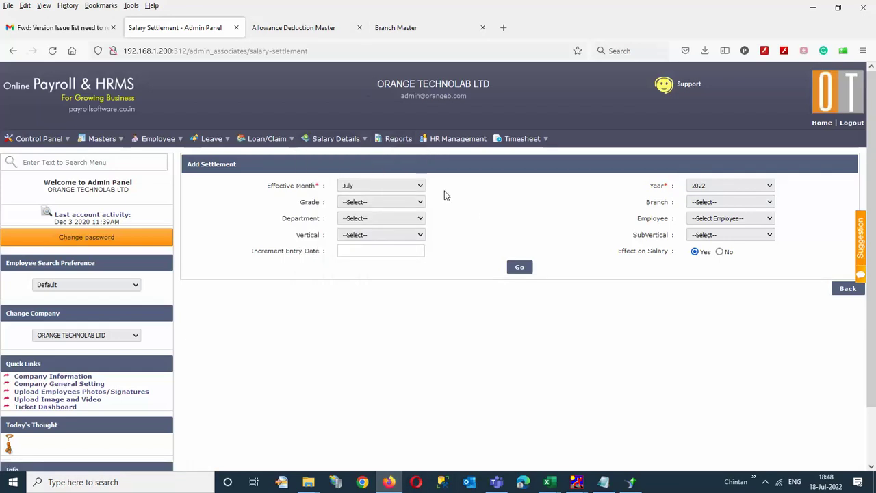
left_click(397, 187)
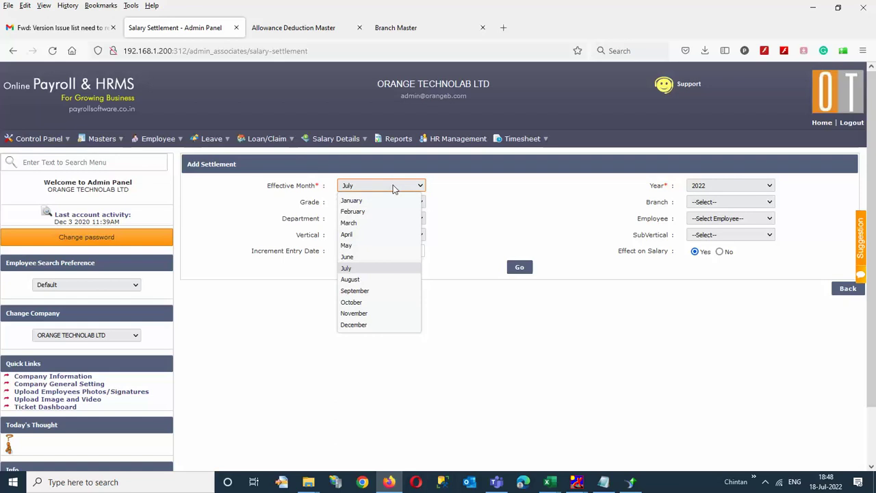
left_click(360, 257)
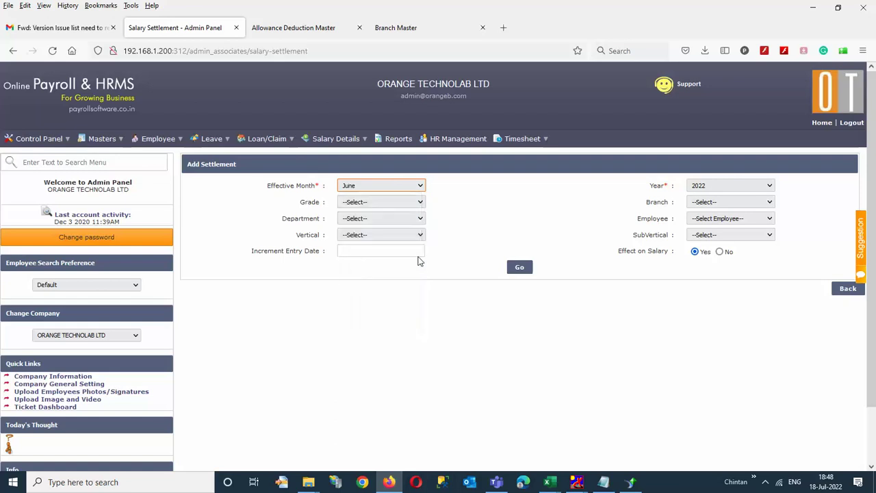
Load the employee list for the settlement without choosing a specific employee and look through it
left_click(738, 223)
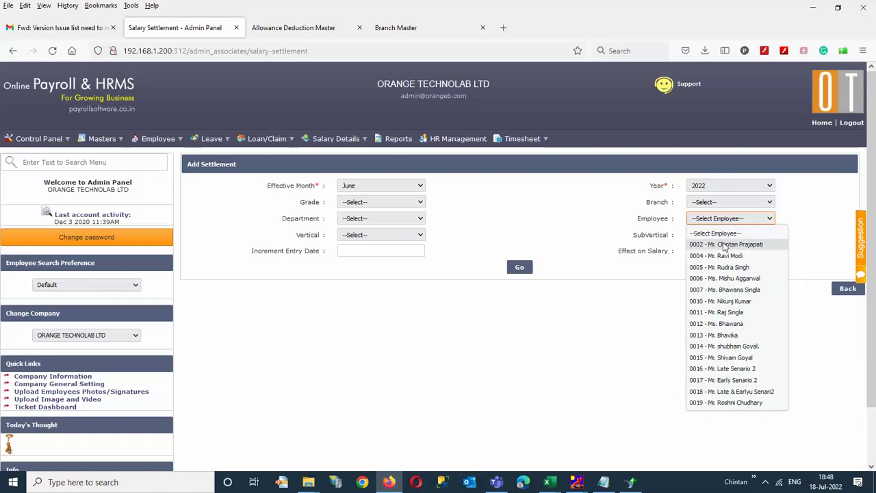
left_click(599, 216)
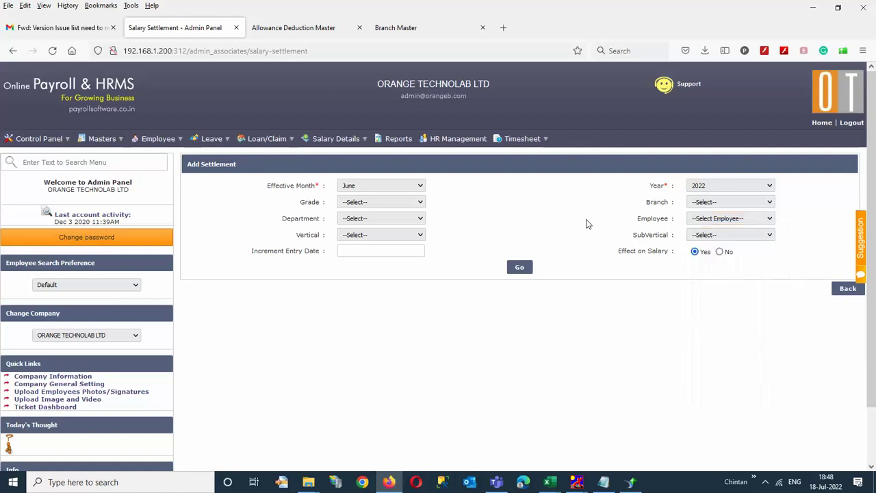
left_click(520, 269)
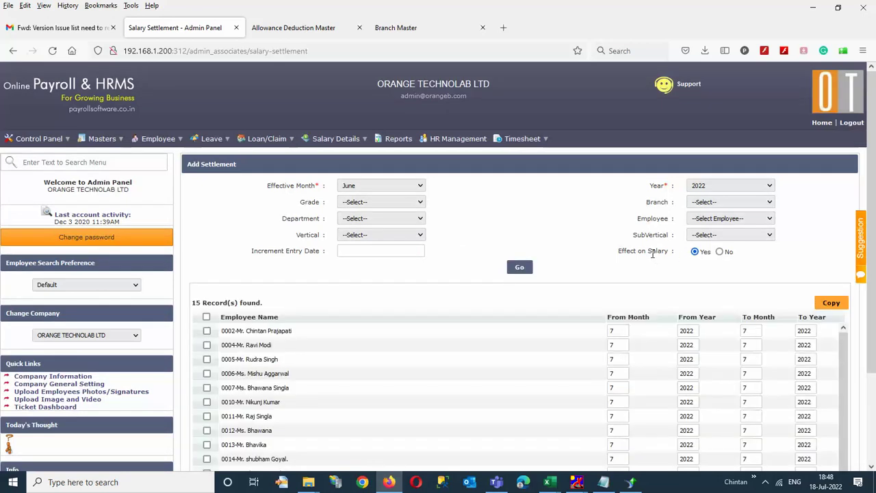
scroll(561, 318, "down", 2)
scroll(571, 325, "up", 2)
scroll(362, 276, "down", 3)
scroll(441, 245, "down", 2)
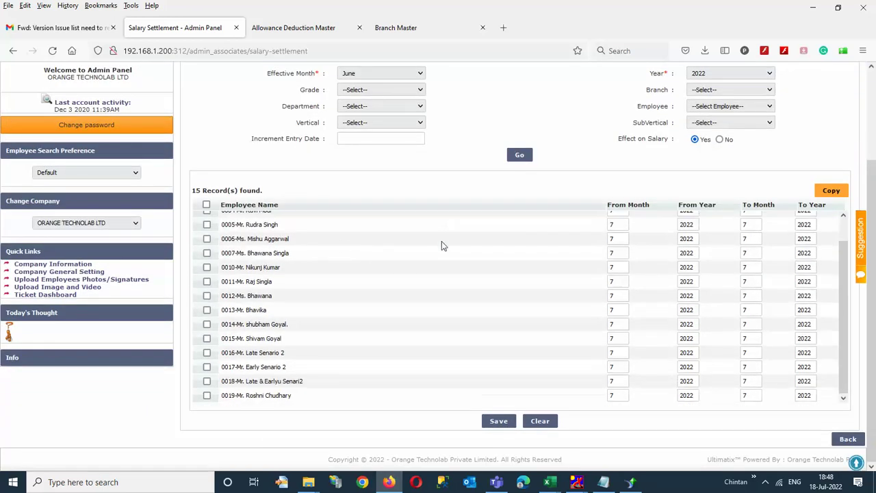
scroll(407, 253, "up", 2)
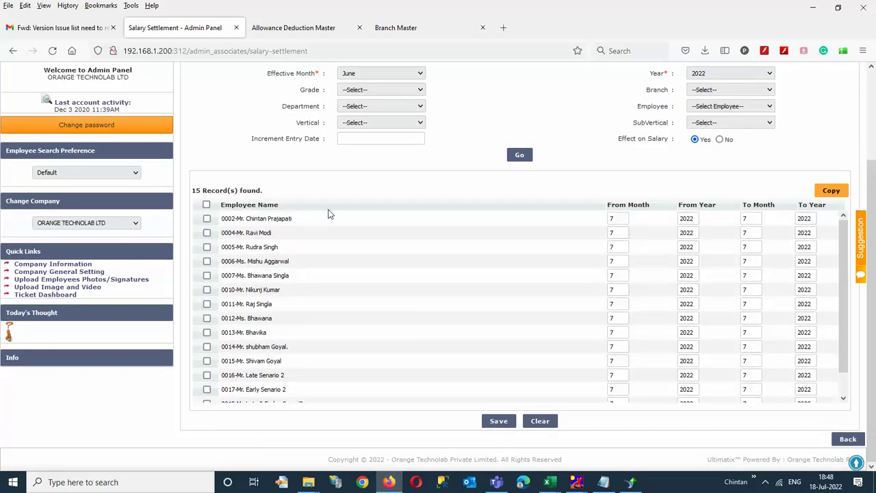
Select the first listed employee for settlement and set From Month to 4, From Year to 2021 and To Month to 5
left_click(206, 219)
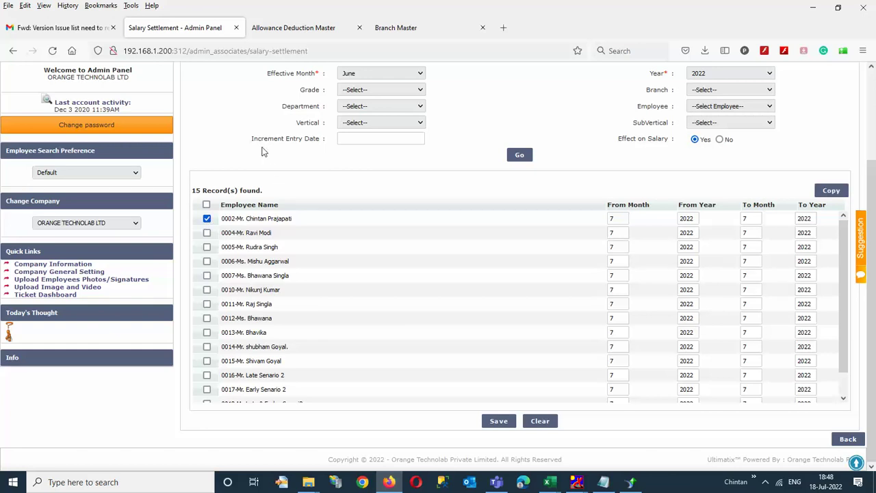
left_click_drag(253, 139, 364, 139)
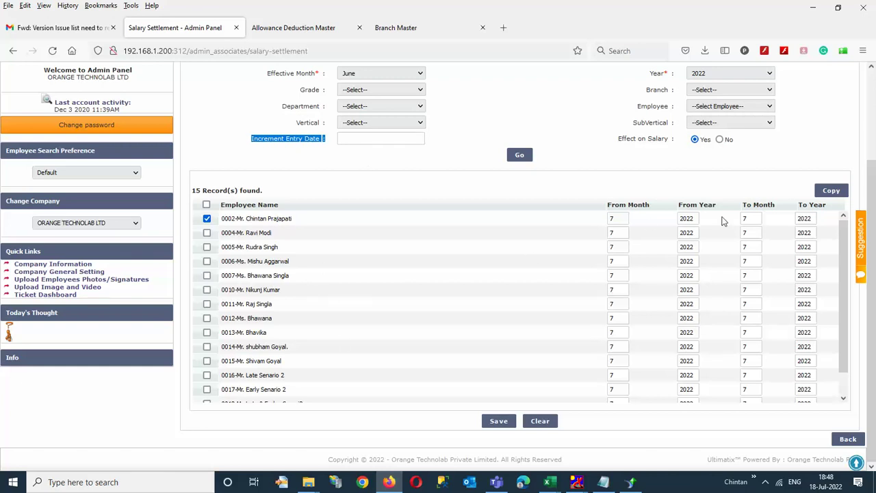
scroll(638, 223, "up", 3)
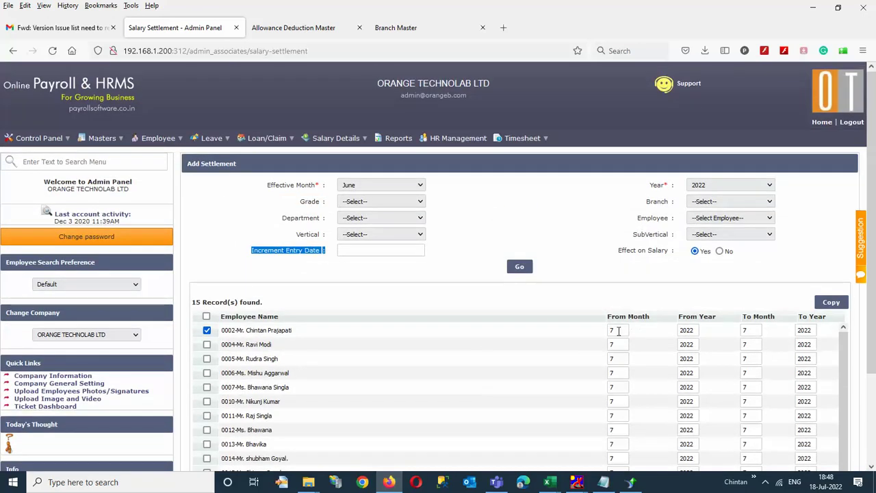
left_click_drag(621, 331, 595, 326)
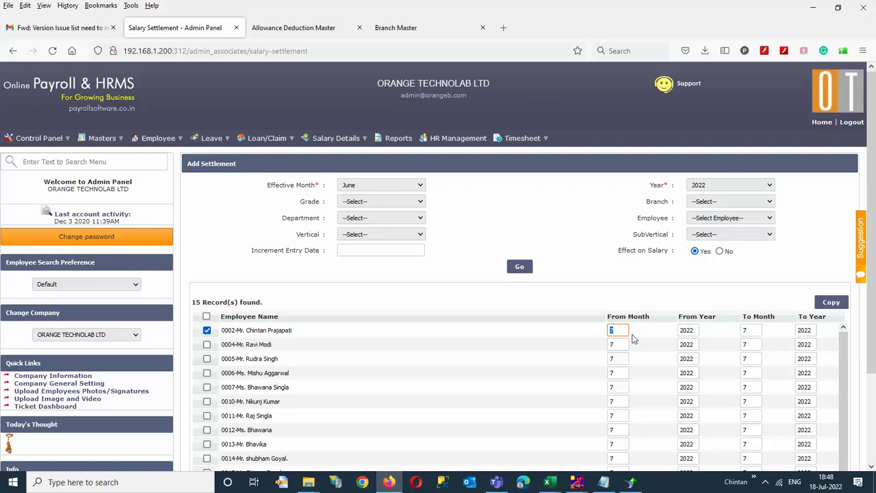
type("4")
left_click_drag(692, 325, 701, 329)
type("1")
key("Tab")
type("5")
scroll(485, 330, "down", 3)
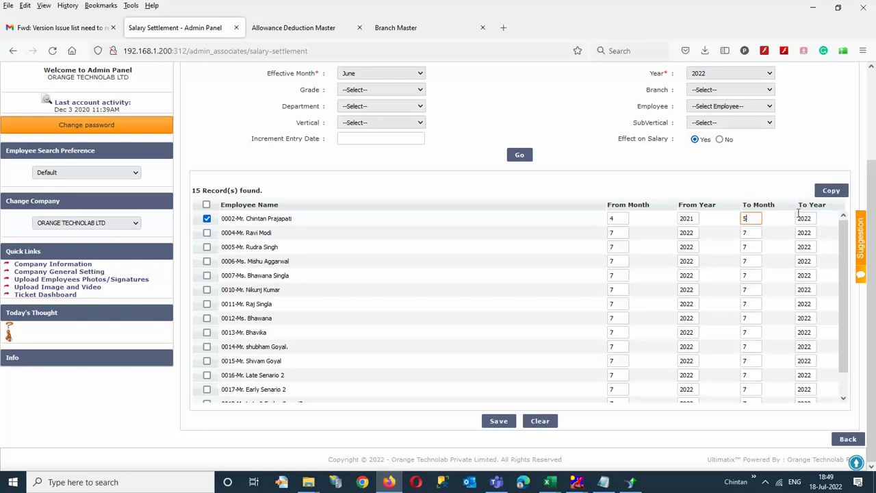
Copy the first employee's settlement period to the other employee rows and save the settlement
left_click(832, 195)
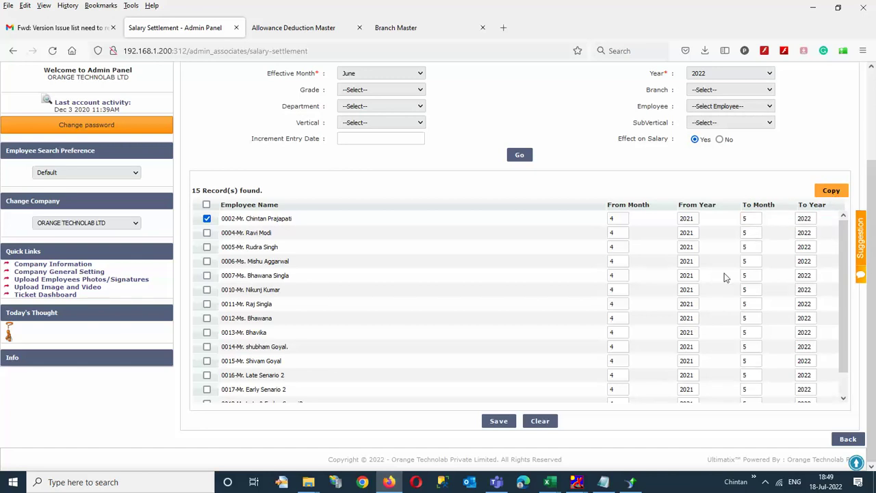
scroll(725, 277, "down", 1)
scroll(725, 277, "up", 1)
left_click(499, 421)
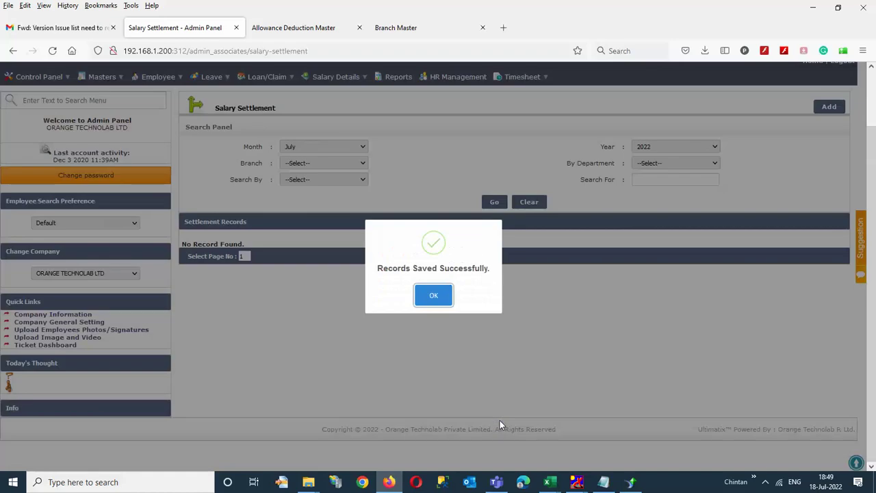
left_click(425, 285)
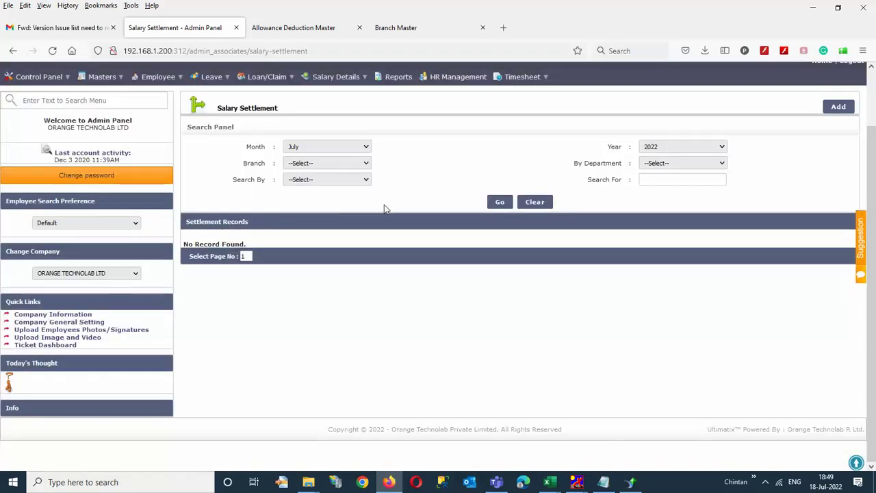
Search the Salary Settlement records for the month of February
scroll(456, 137, "up", 2)
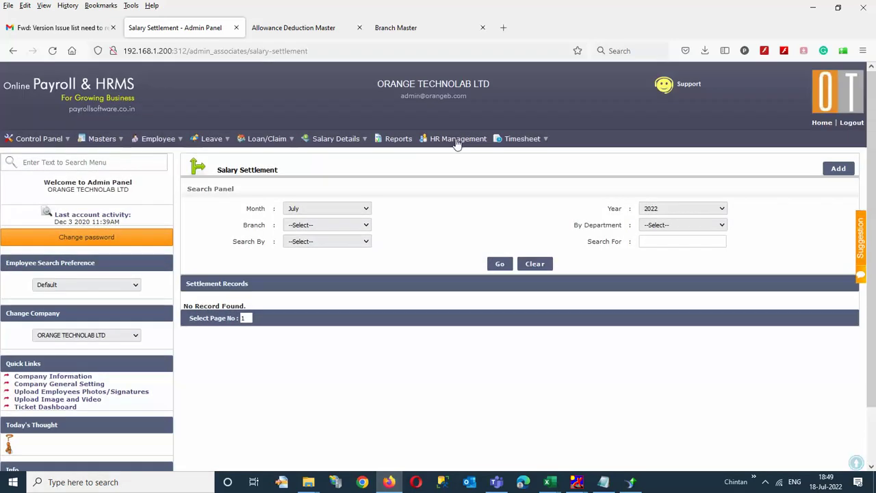
left_click(338, 209)
left_click(317, 236)
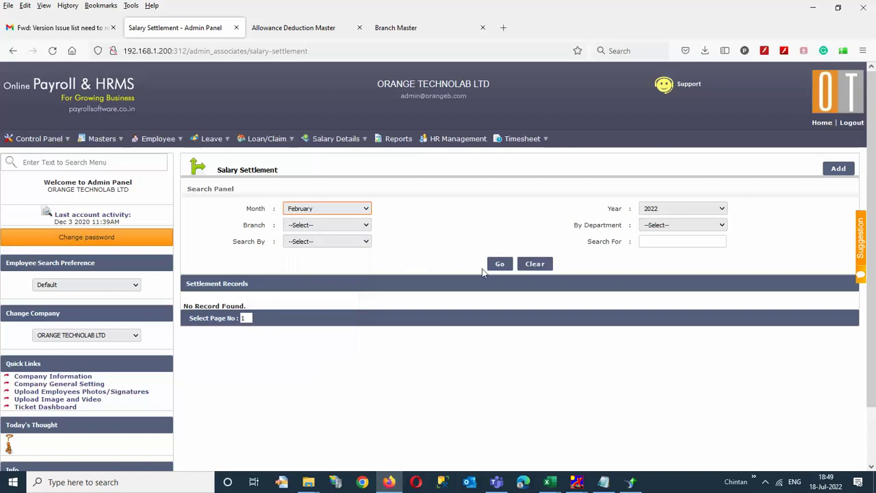
left_click(496, 262)
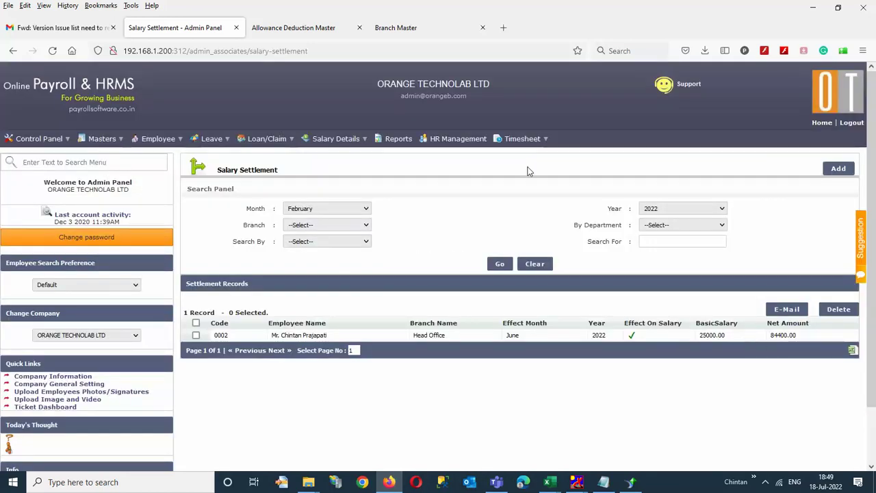
Open the Customize Report page from the employee reports in a new browser tab
right_click(399, 140)
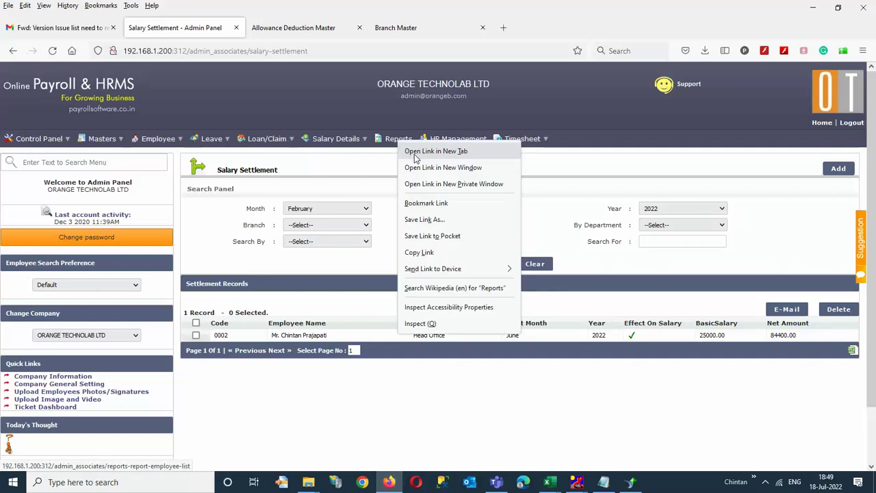
left_click(414, 154)
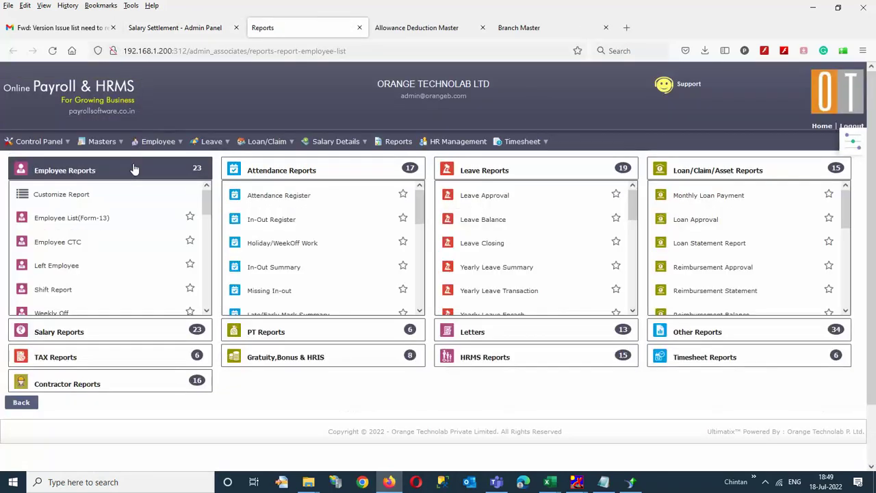
left_click(79, 197)
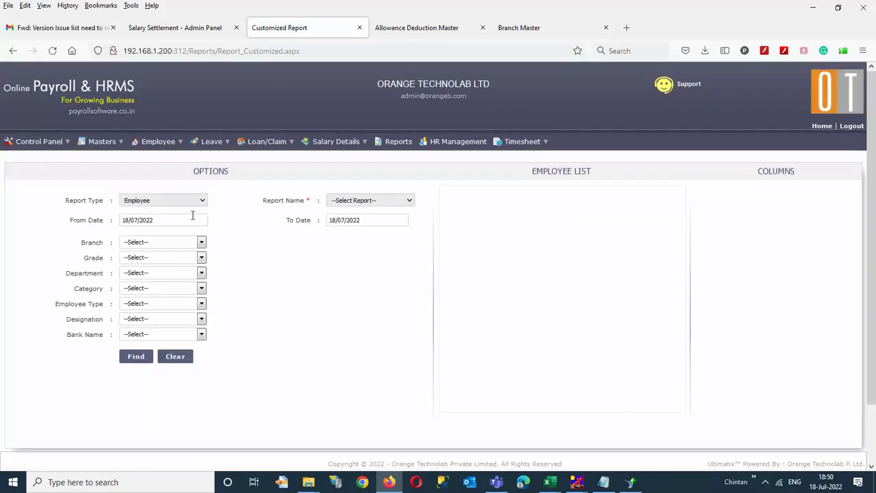
Set the customized report's type to Salary and its report name to Salary Settelment
left_click(184, 201)
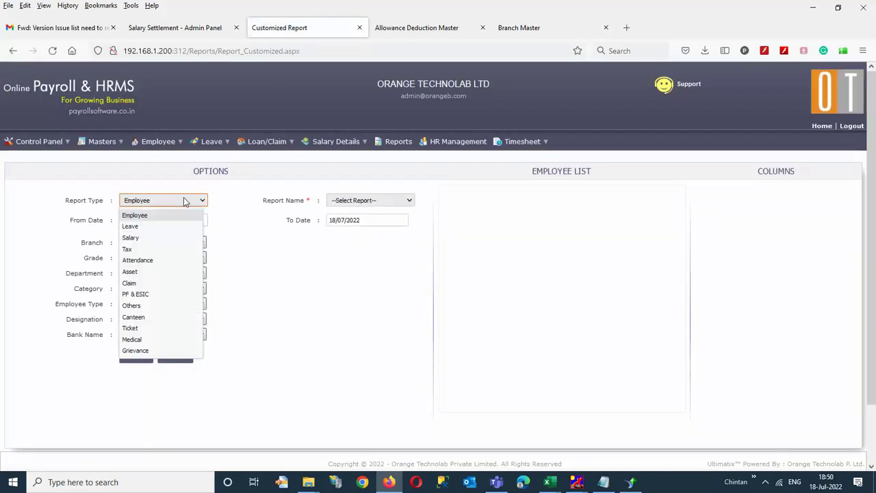
left_click(157, 238)
left_click(382, 203)
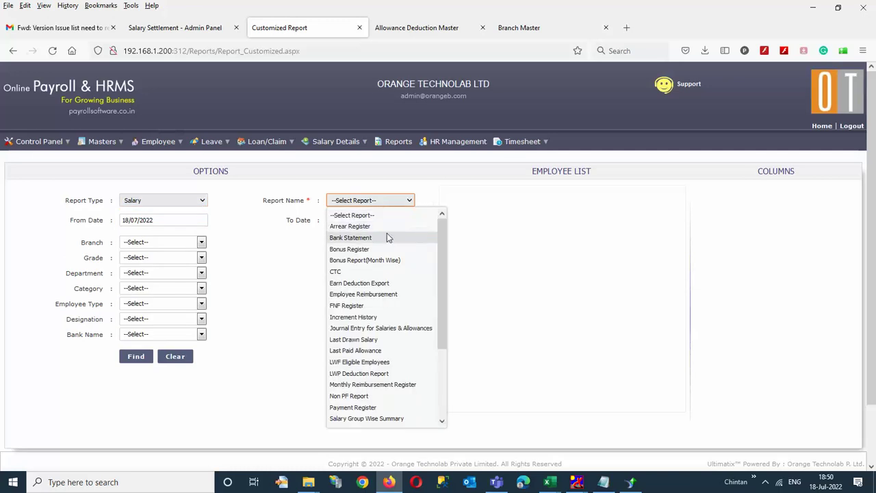
scroll(397, 235, "down", 2)
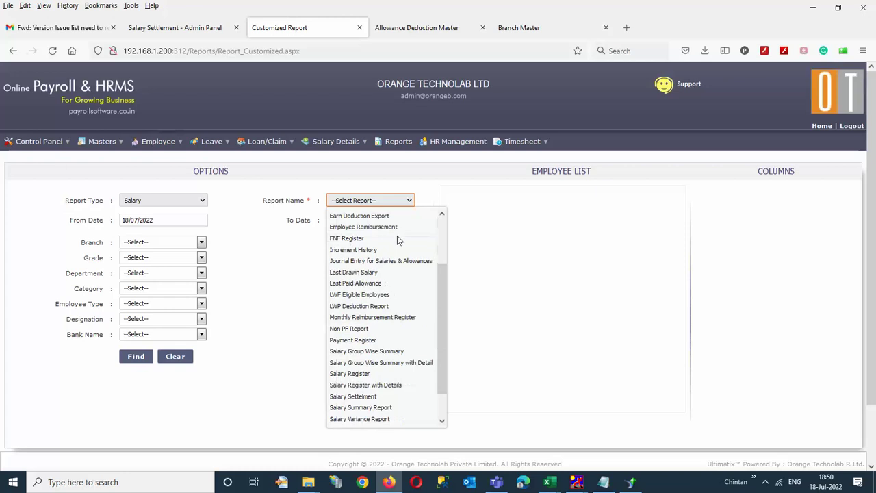
left_click(380, 396)
left_click(369, 247)
Set the report's From Date to 01/06/2022 and find the matching employees
left_click(169, 220)
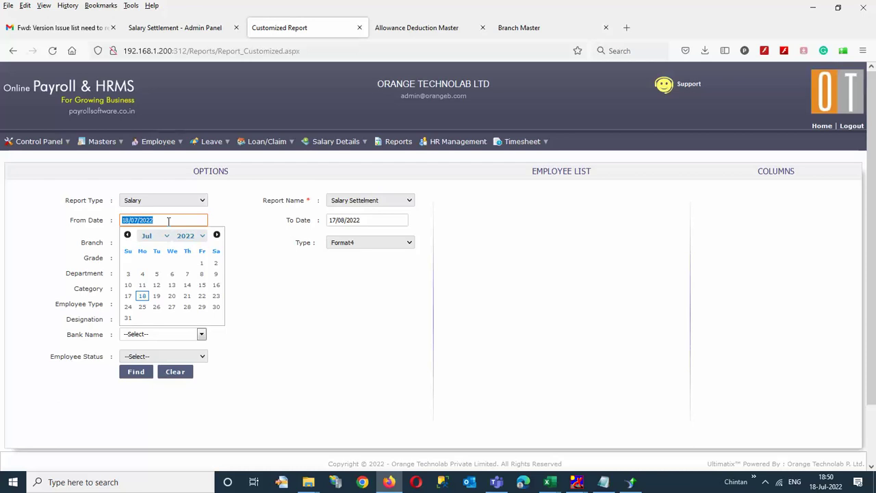
type("01")
type("06/2022")
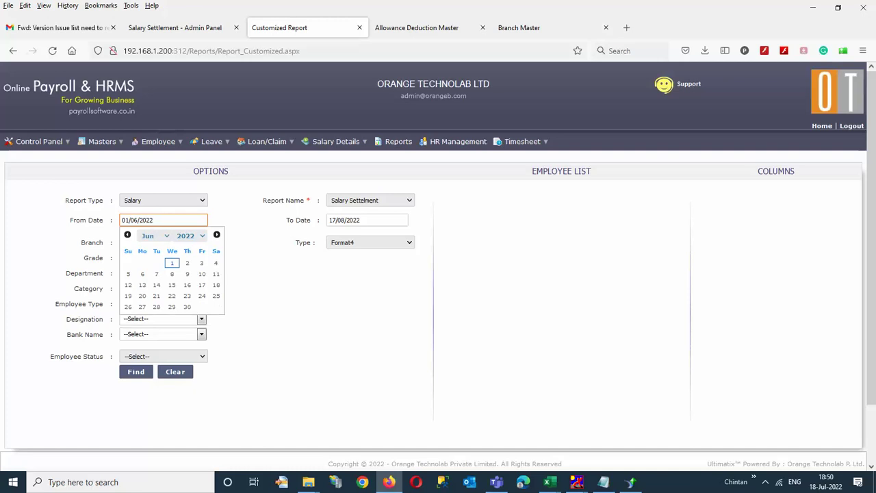
left_click(362, 327)
left_click(137, 374)
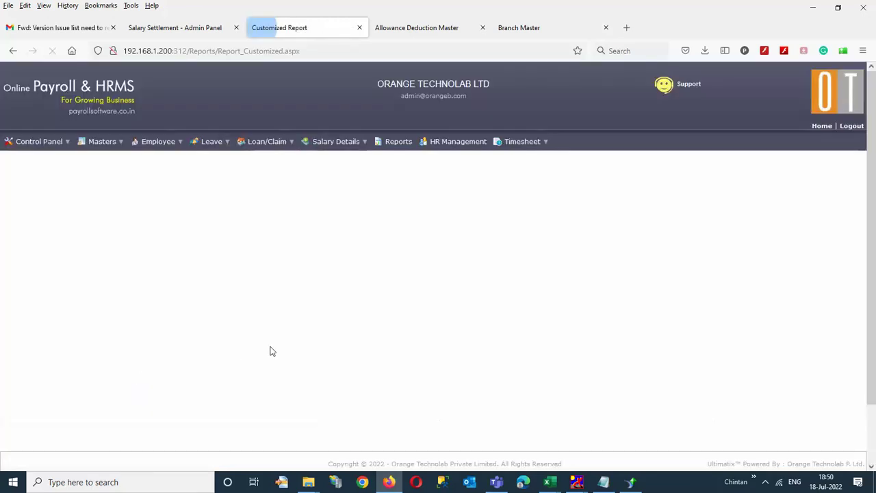
Select the listed employee, load the report columns and generate the settlement report
left_click(448, 224)
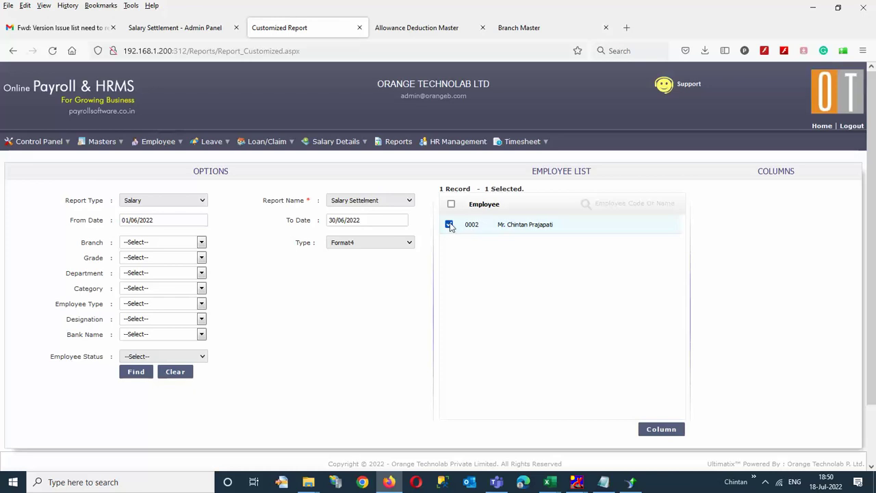
left_click(659, 430)
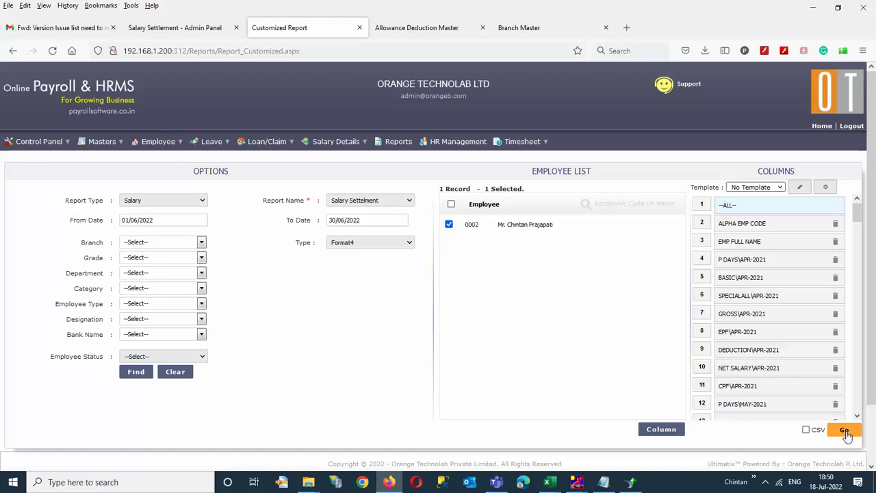
left_click(845, 431)
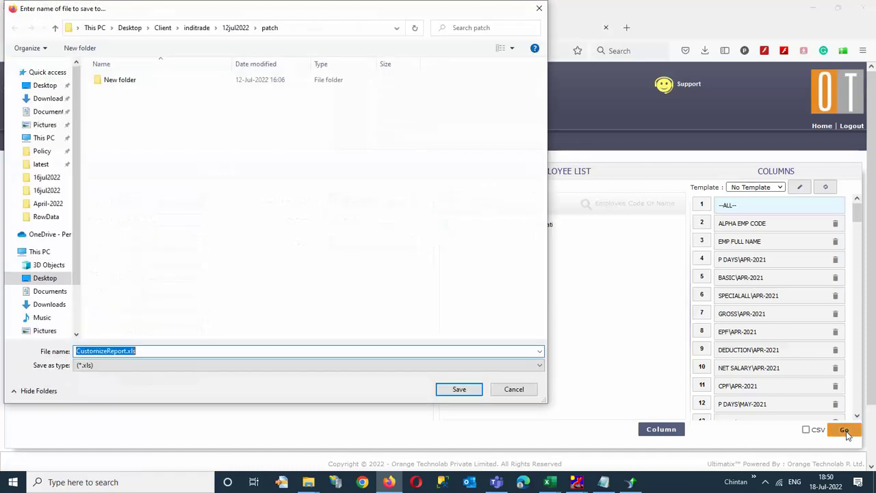
Save the report to the Desktop as Salary Sattlement_CustomizeReport.xls and open it in Excel despite the file format warning
left_click(59, 85)
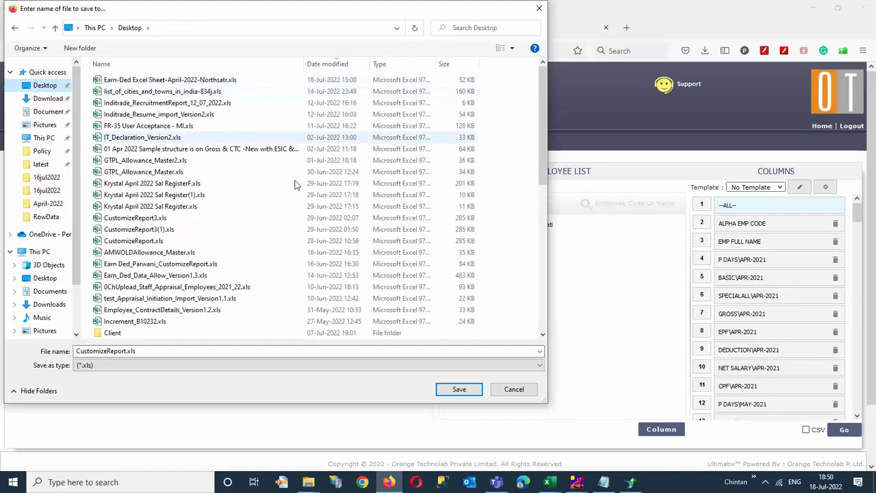
left_click(81, 351)
left_click(76, 350)
type("test")
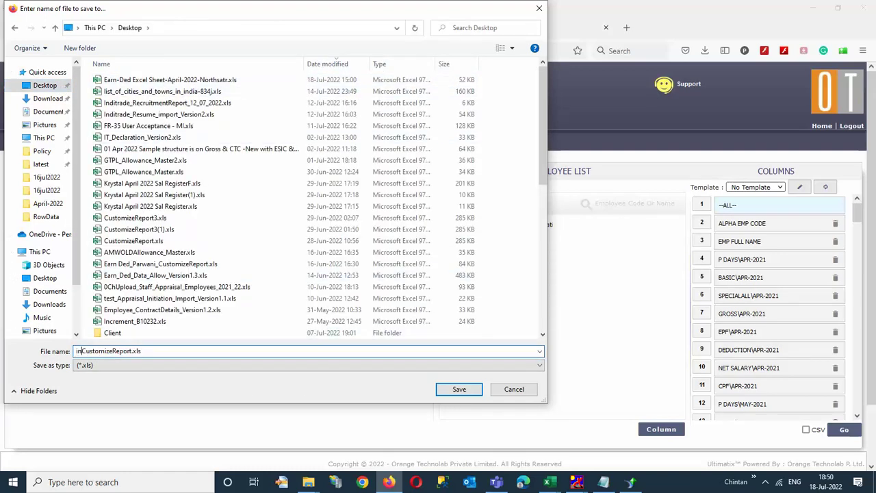
key("BackSpace")
key("BackSpace")
key("BackSpace")
key("BackSpace")
type("Salary Sattlement_")
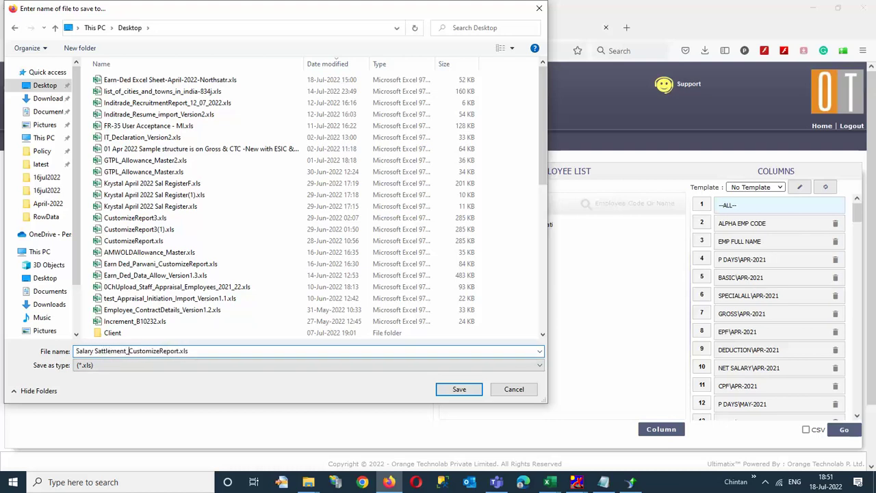
key("Return")
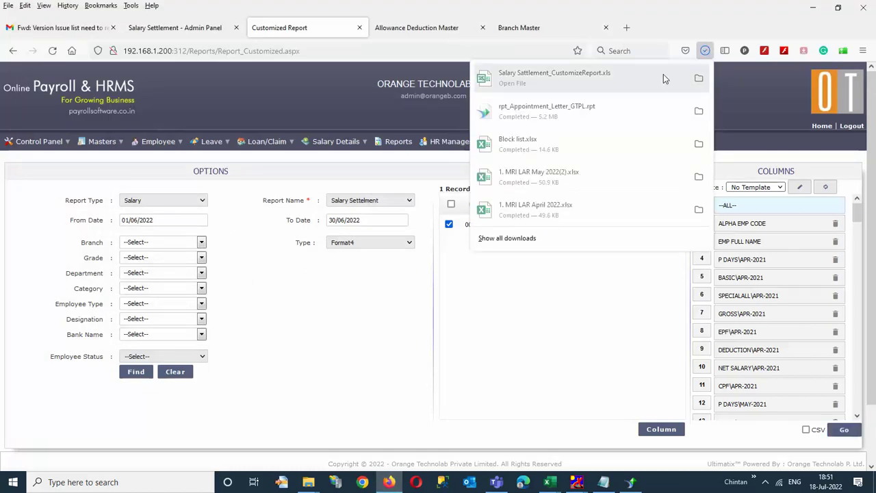
left_click(659, 73)
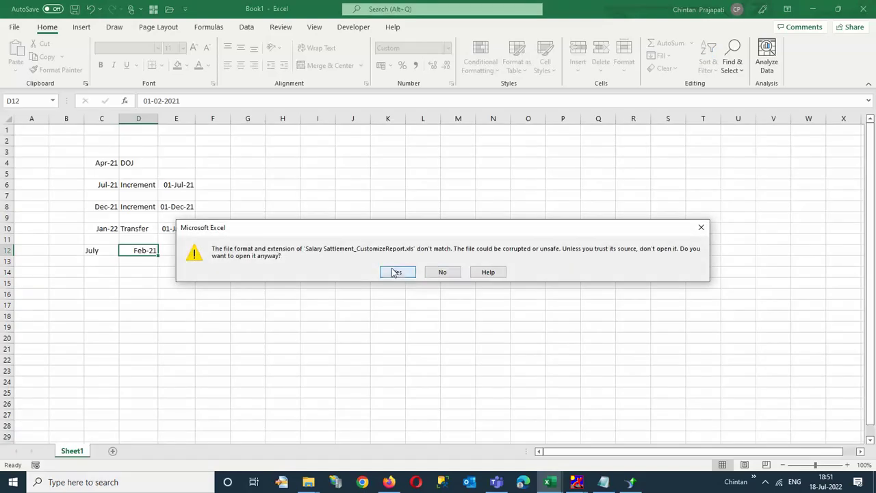
left_click(396, 272)
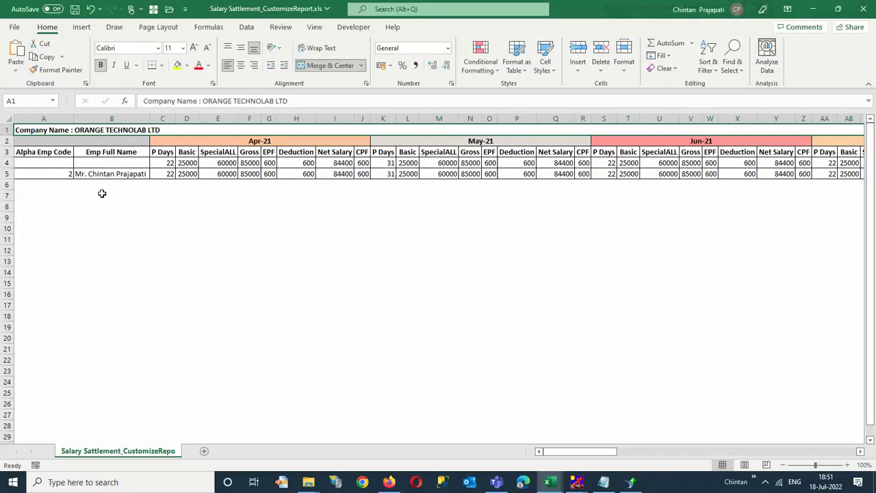
Examine the employee's paid days, basic, allowance, deduction and net salary arrears month by month from Apr-21 onward
left_click(79, 173)
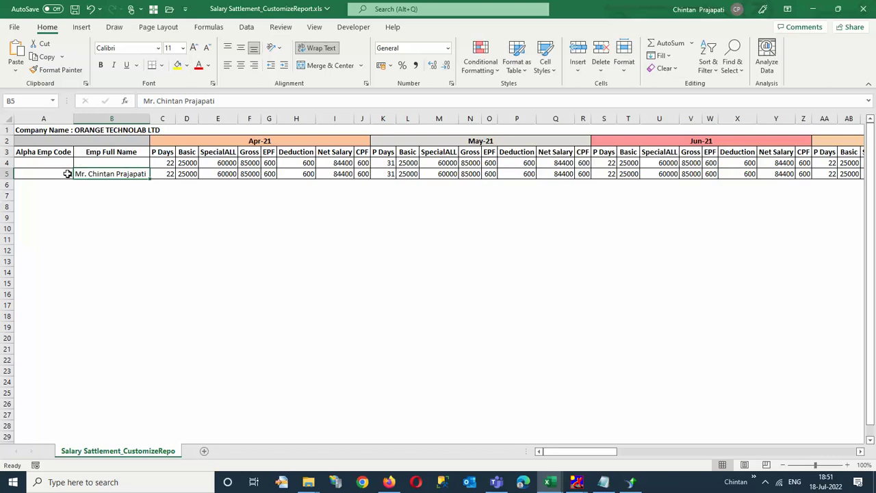
left_click(165, 171)
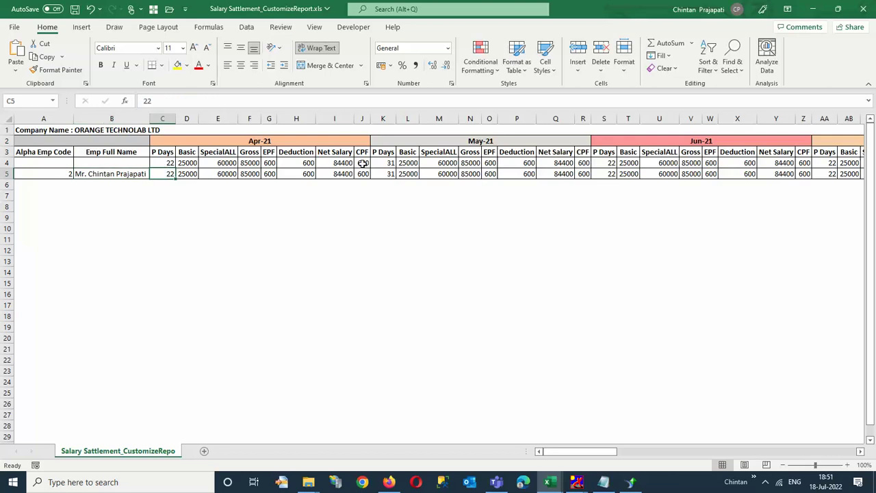
key("Right")
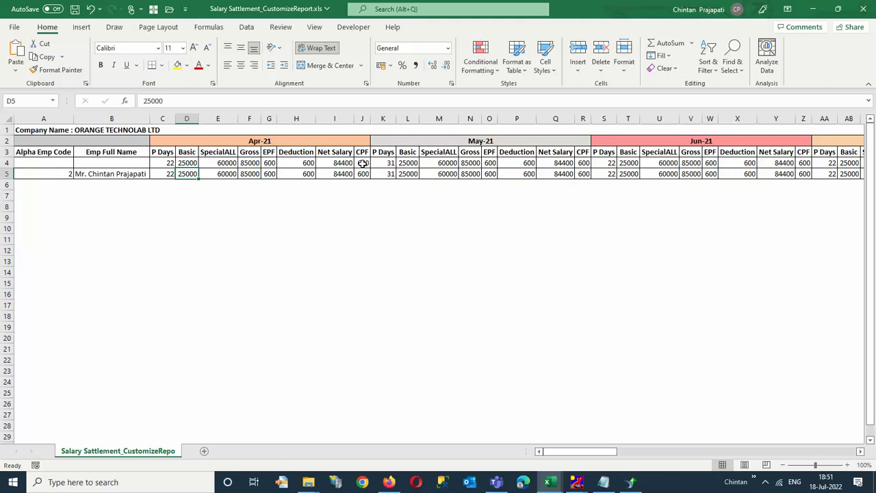
key("Right")
key("Right")
key("Right")
key("Right")
key("Right")
key("Right")
key("Right")
key("Right")
key("Right")
key("Right")
key("Right")
key("Right")
key("Right")
key("Right")
key("Right")
key("Right")
key("Right")
key("Right")
key("Right")
key("Right")
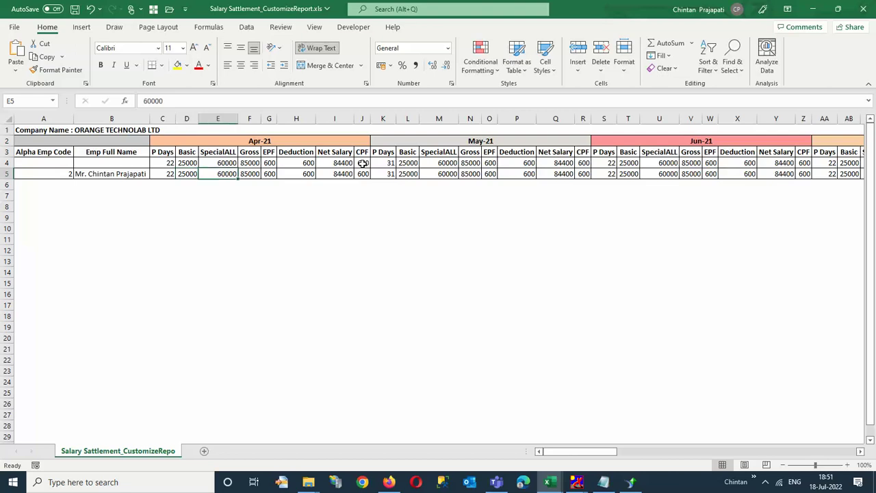
key("Right")
key("Right")
key("Right")
key("Right")
key("Right")
key("Right")
key("Right")
key("Right")
key("Right")
key("Right")
key("Right")
key("Right")
key("Right")
key("Right")
key("Right")
key("Right")
key("Right")
key("Right")
key("Right")
key("Right")
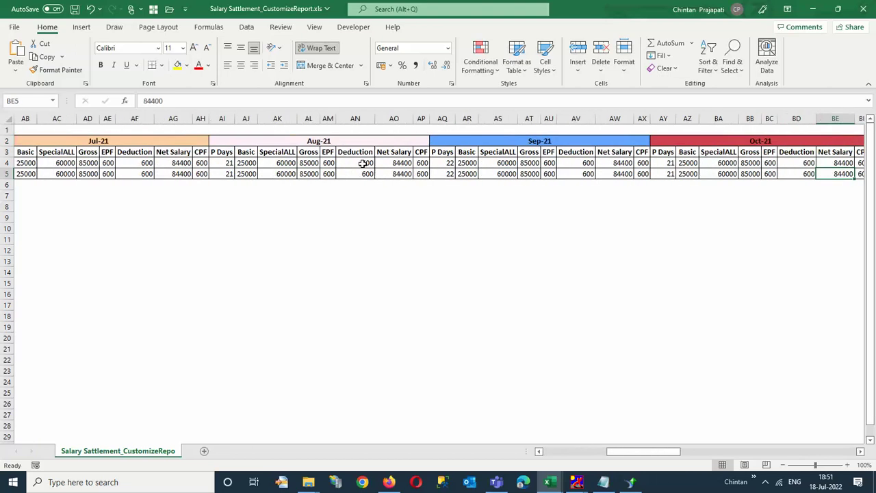
key("Right")
key("Right")
key("Right")
key("Right")
key("Right")
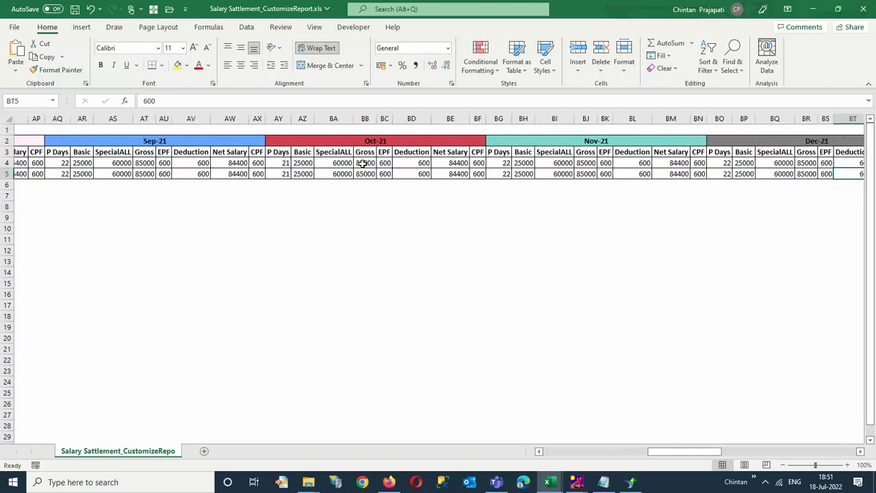
key("Right")
key("Right")
key("Right")
key("Right")
key("Right")
key("Right")
key("Right")
key("Right")
key("Right")
key("Right")
key("Right")
key("Right")
key("Right")
key("Right")
key("Right")
key("Right")
key("Right")
key("Right")
key("Right")
key("Right")
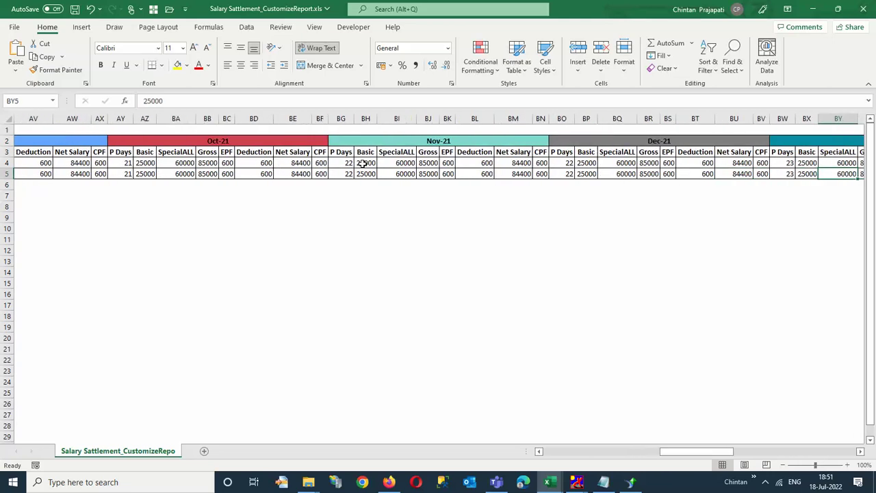
key("Right")
key("Right")
key("Right")
key("Right")
key("Right")
key("Right")
key("Right")
key("Right")
key("Right")
key("Right")
key("Right")
key("Right")
key("Right")
key("Right")
key("Right")
key("Right")
key("Right")
key("Right")
key("Right")
key("Right")
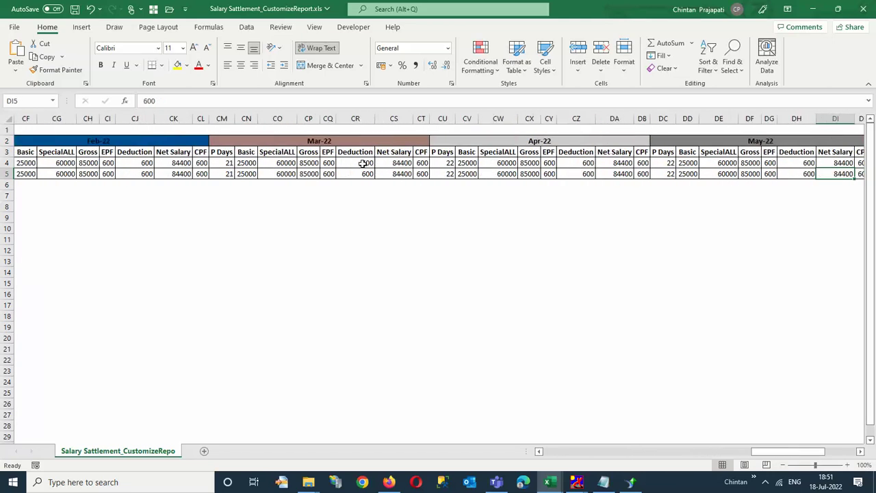
Review the employee's figures in the Total section and the neighbouring May-22 columns of the settlement report
key("Left")
key("Left")
key("Left")
key("Left")
key("Left")
key("Left")
key("Left")
key("Left")
key("Left")
key("Left")
key("Left")
key("Left")
key("Left")
key("Left")
key("Left")
key("Left")
key("Left")
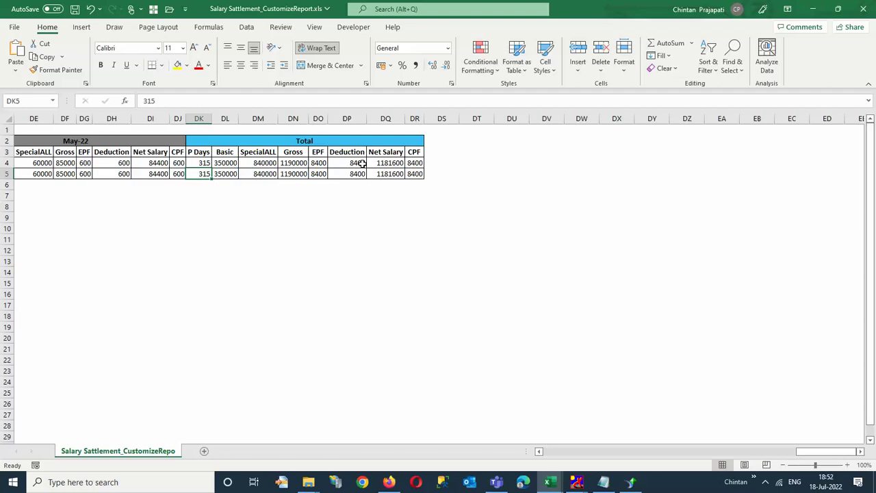
key("Left")
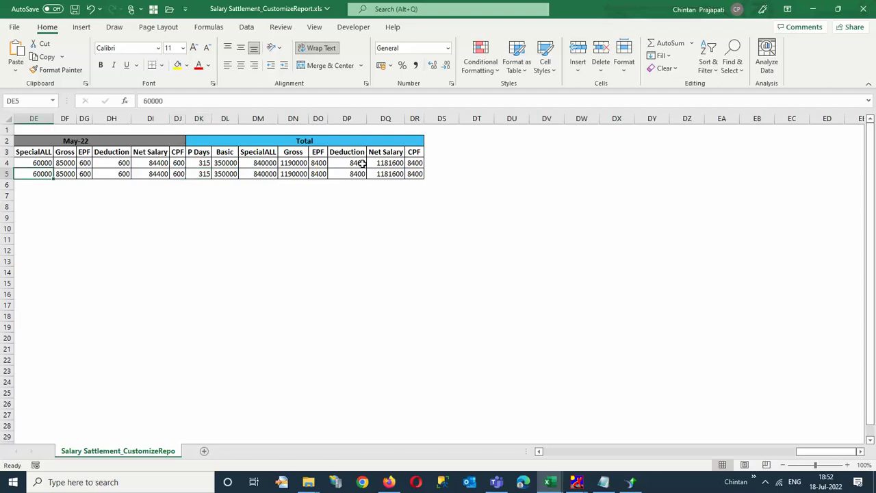
Review the employee's monthly columns in the settlement report from May-22 back to Apr-21 and the employee code
key("Left")
key("Left")
key("Left")
key("Left")
key("Left")
key("Left")
key("Left")
key("Left")
key("Left")
key("Left")
key("Left")
key("Left")
key("Left")
key("Left")
key("Left")
key("Left")
key("Left")
key("Left")
key("Left")
key("Left")
key("Left")
key("Left")
key("Left")
key("Left")
key("Left")
key("Left")
key("Left")
key("Left")
key("Left")
key("Left")
key("Left")
key("Left")
key("Left")
key("Left")
key("Left")
key("Left")
key("Left")
key("Left")
key("Left")
key("Left")
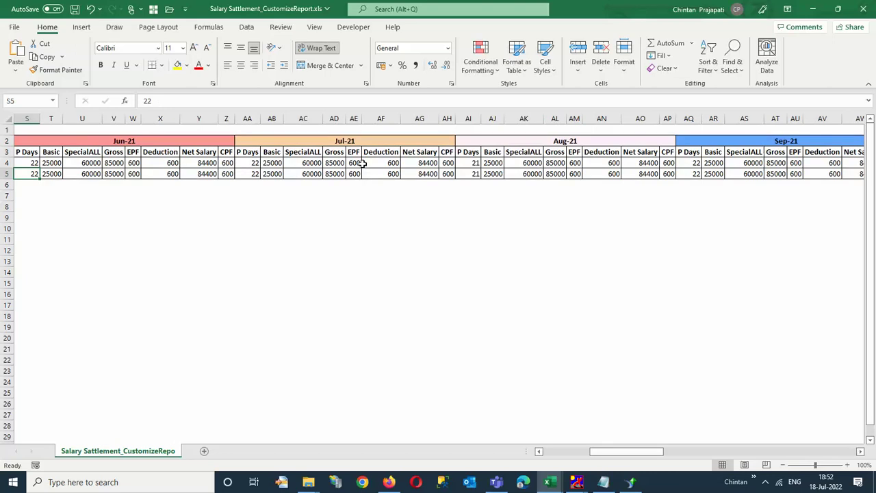
key("Left")
key("Left")
key("Left")
key("Left")
key("Left")
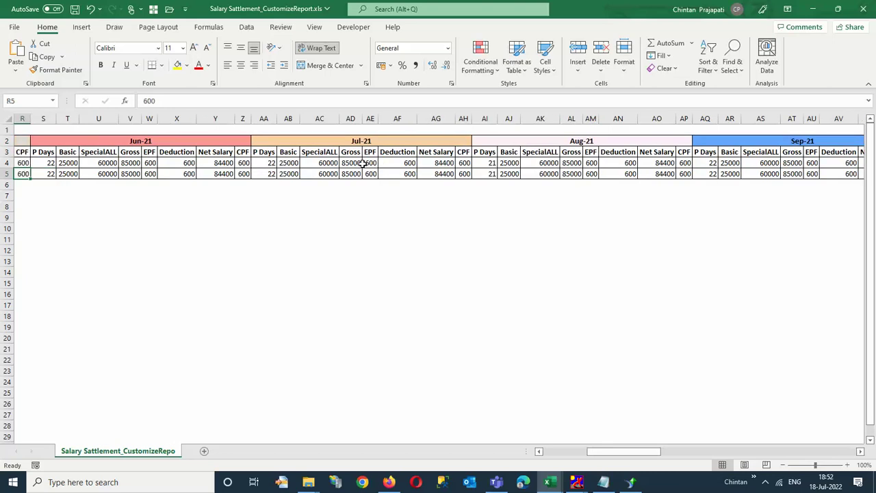
key("Left")
key("Left")
key("Left")
key("Left")
key("Left")
key("Left")
key("Left")
key("Left")
key("Left")
key("Left")
key("Left")
key("Left")
key("Left")
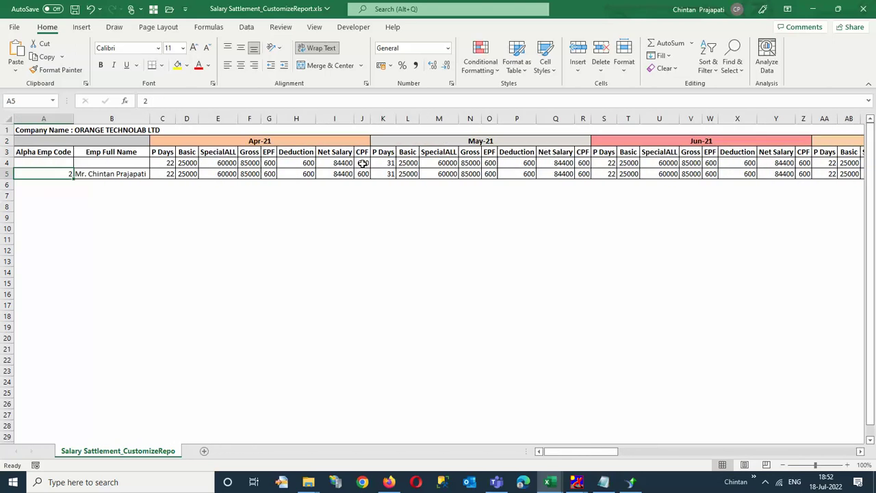
Switch from Excel to the payroll software in the browser and open the manual salary processing form
left_click(815, 9)
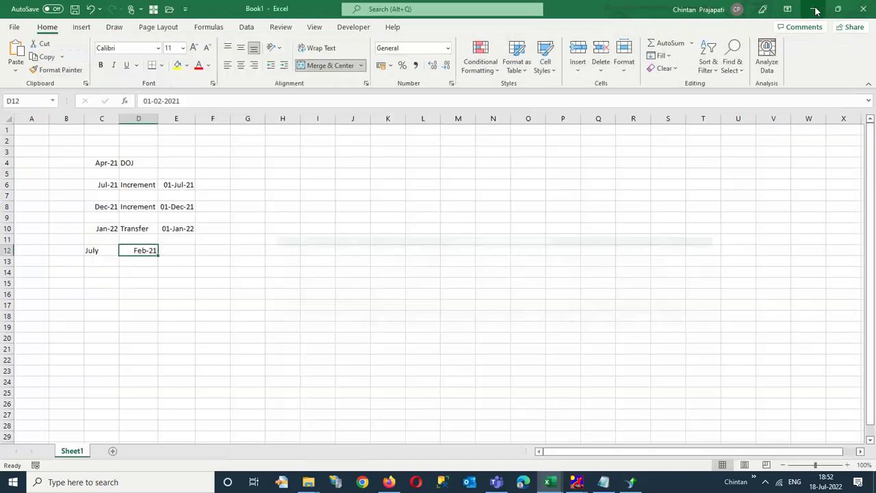
left_click(815, 8)
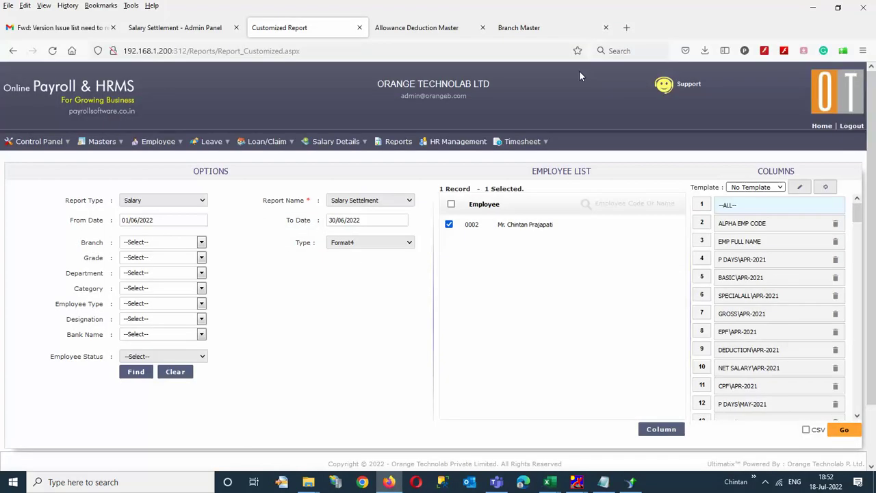
mouse_move(343, 143)
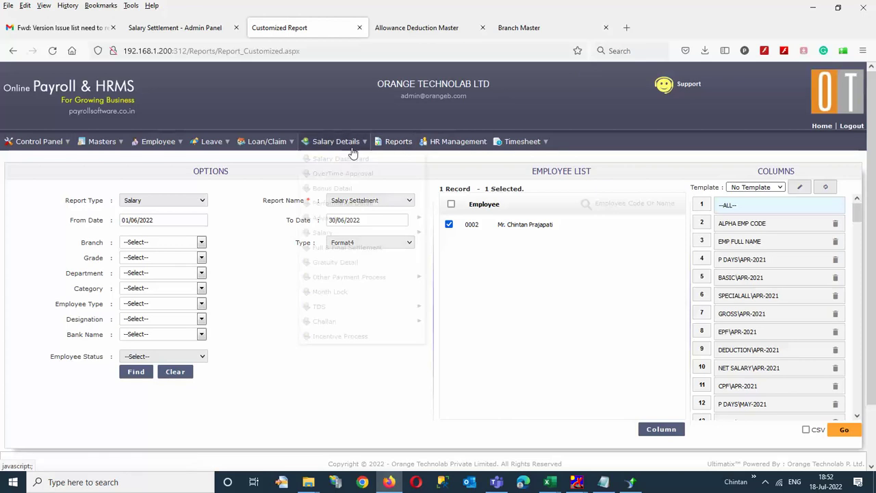
mouse_move(370, 233)
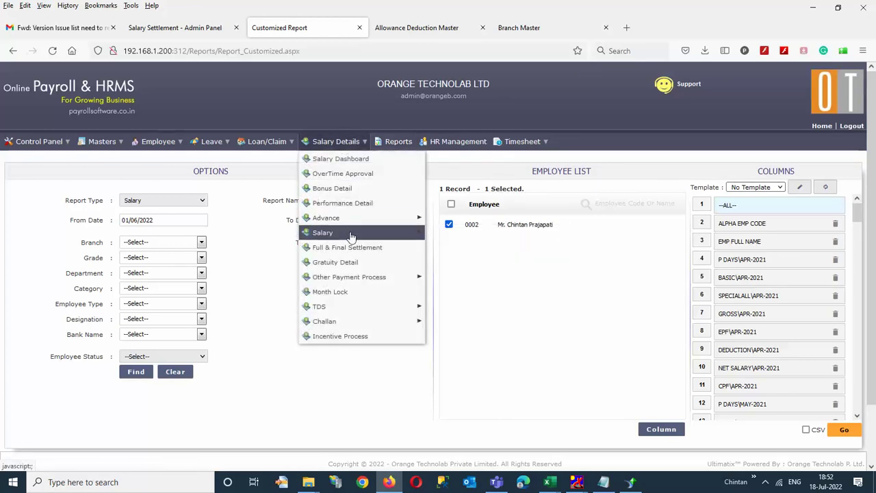
mouse_move(404, 236)
left_click(455, 249)
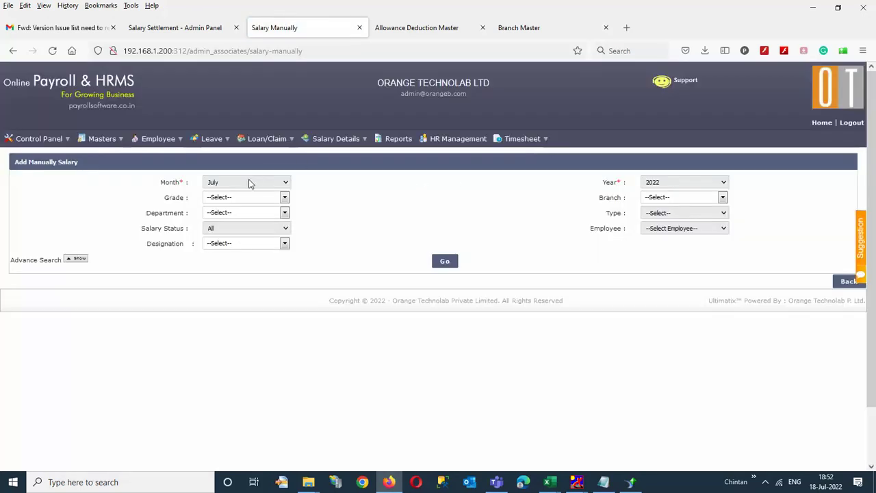
Set the salary month to June 2022, choose the employee and load the matching record
left_click(250, 183)
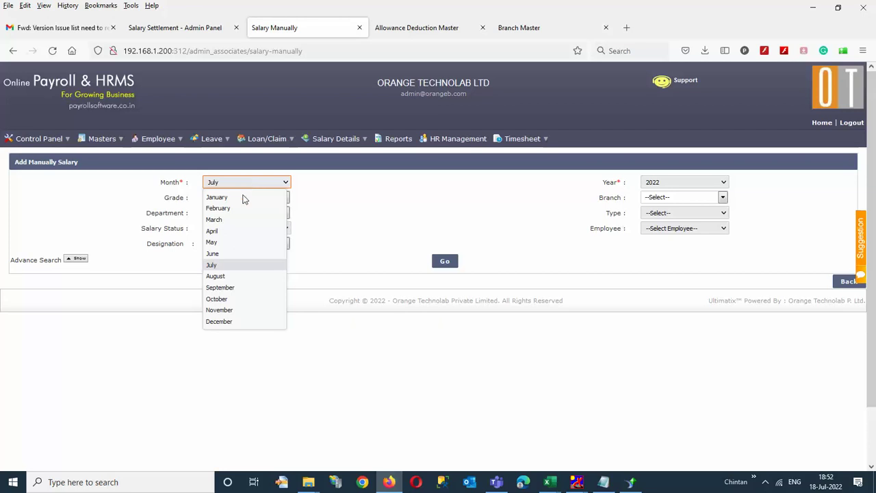
left_click(230, 254)
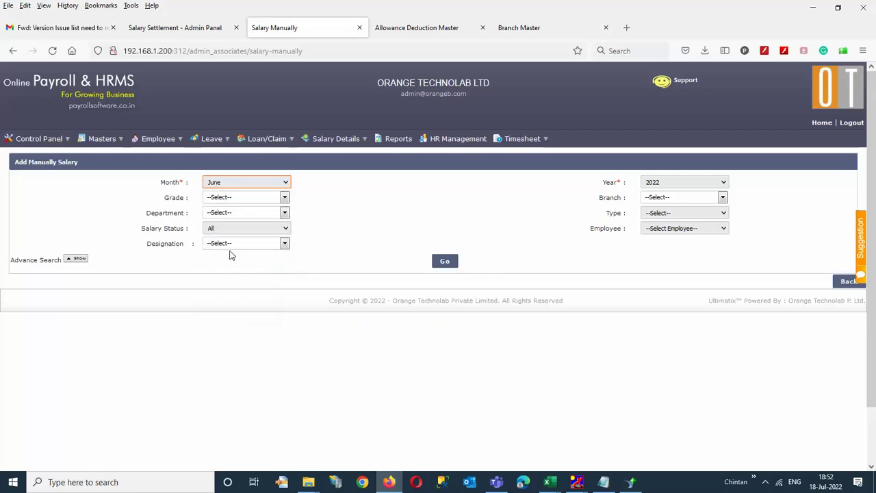
left_click(699, 231)
left_click(666, 252)
left_click(443, 262)
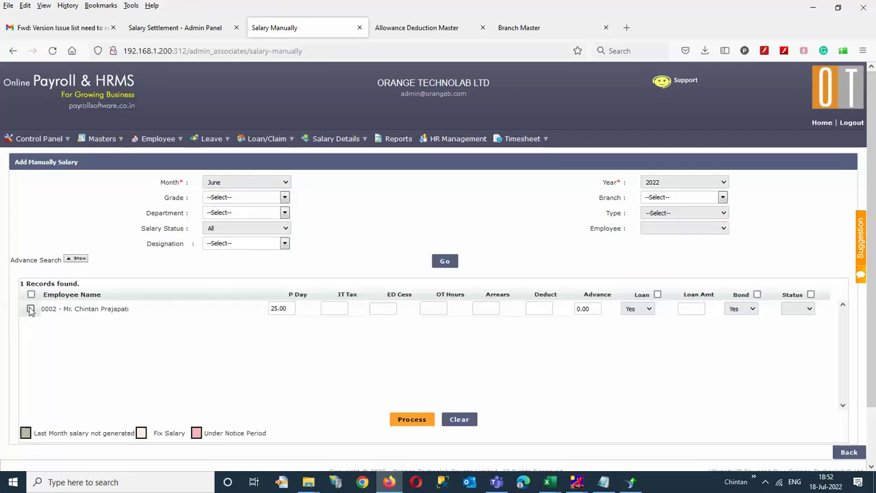
Process the selected employee's June 2022 salary and dismiss the process summary and confirmation
left_click(30, 308)
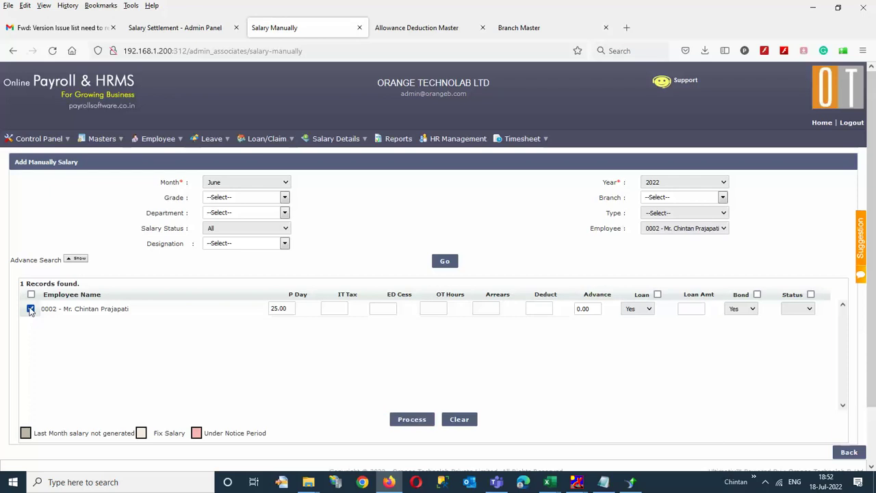
left_click(401, 422)
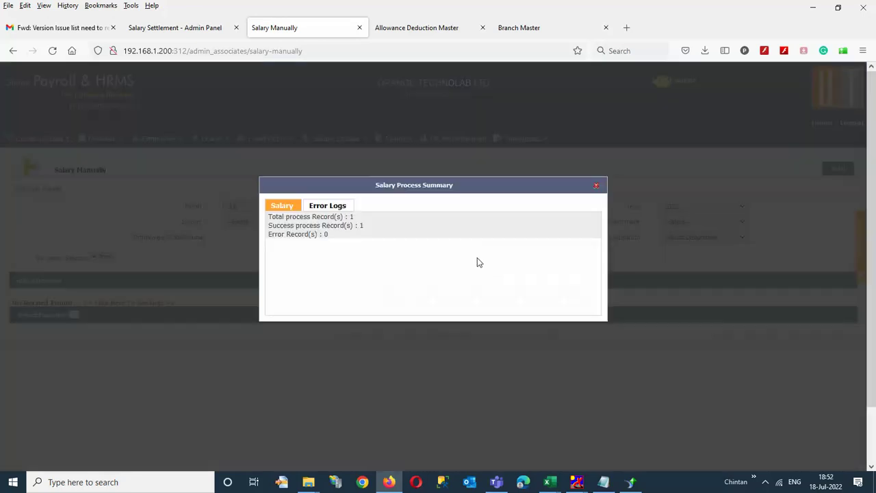
left_click(594, 187)
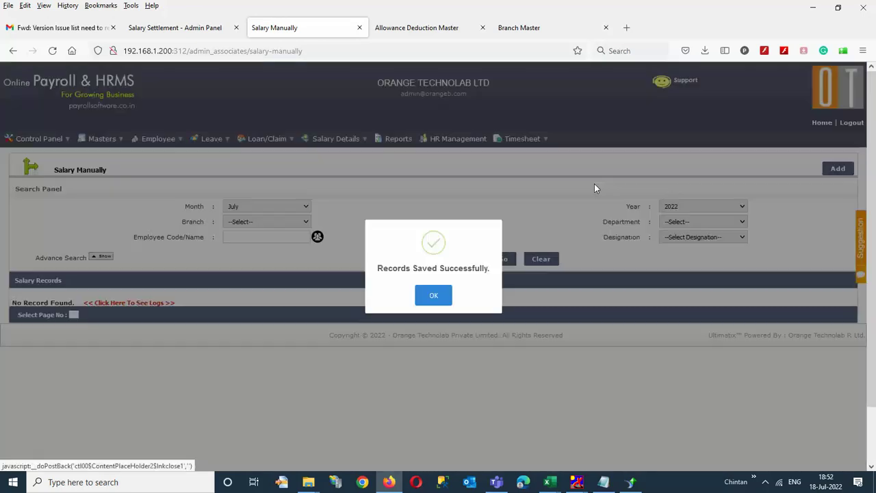
left_click(440, 295)
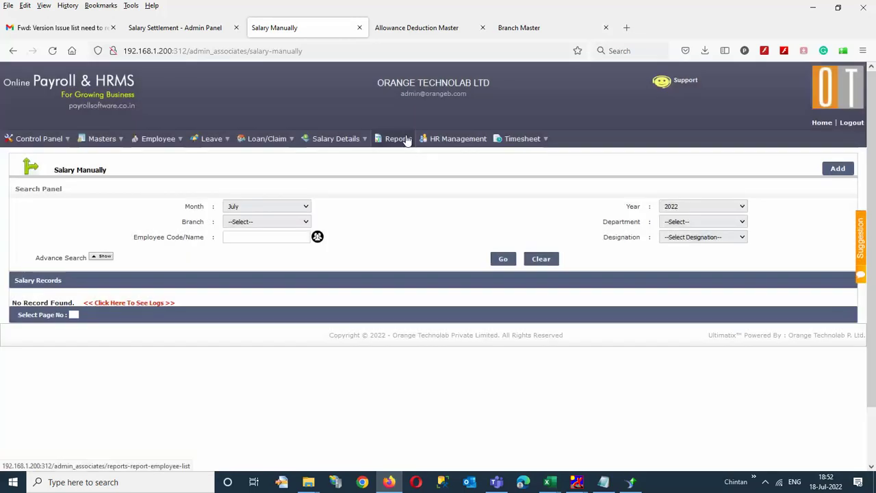
Open the reports page in a new browser tab and choose the Salary Slip report under Salary Reports
right_click(407, 140)
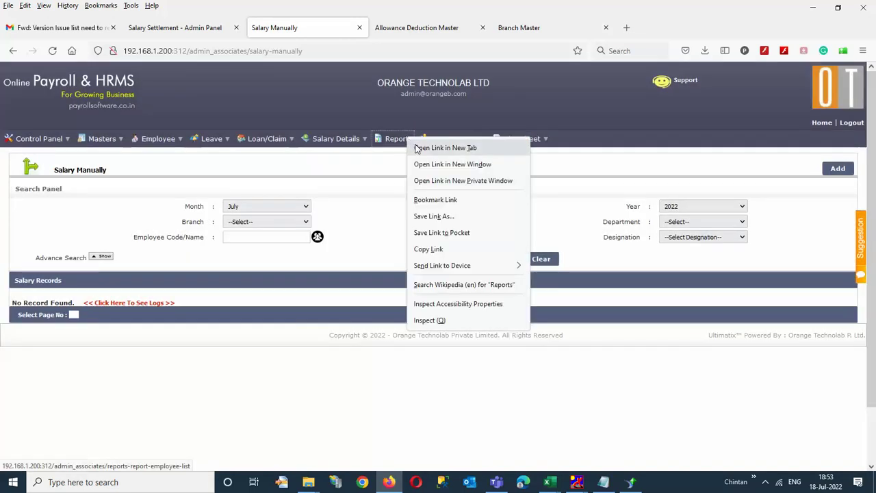
left_click(421, 148)
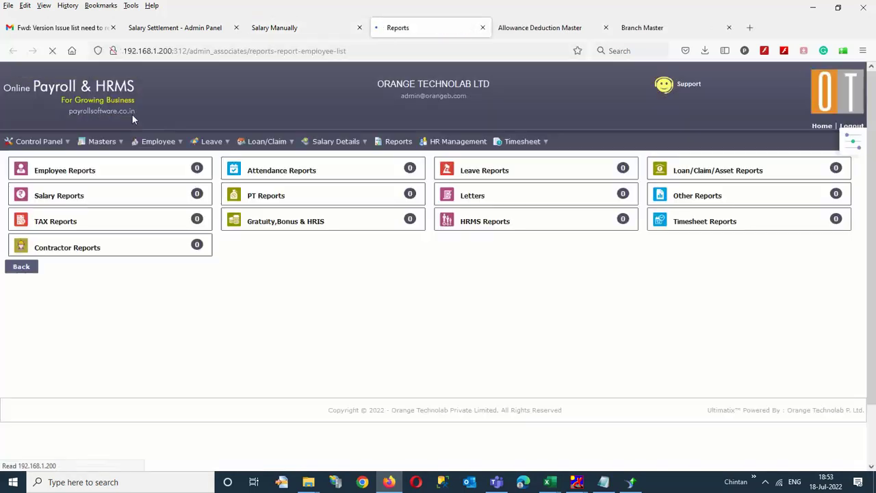
left_click(70, 200)
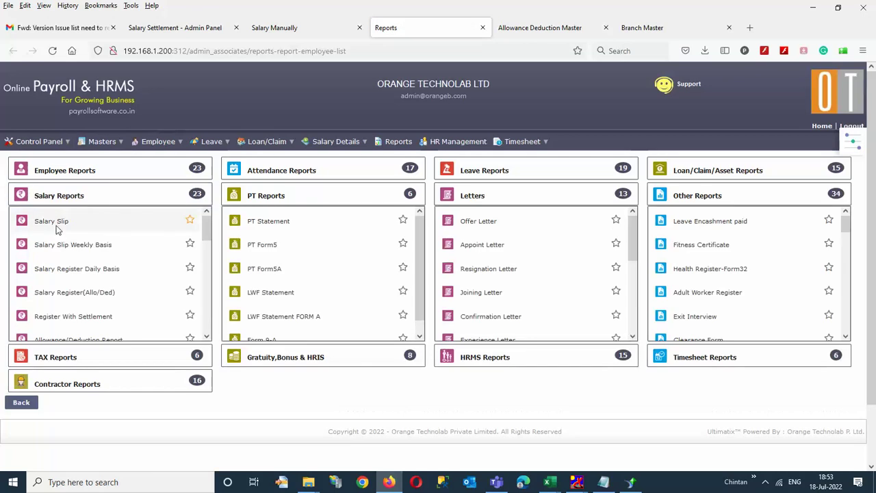
left_click(54, 221)
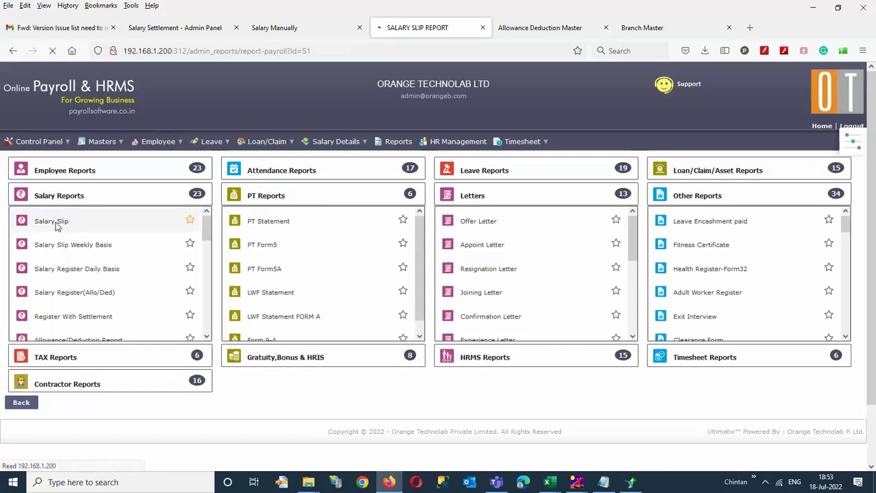
Find the employee records for June 2022 and select the first employee for the salary slip
left_click(142, 221)
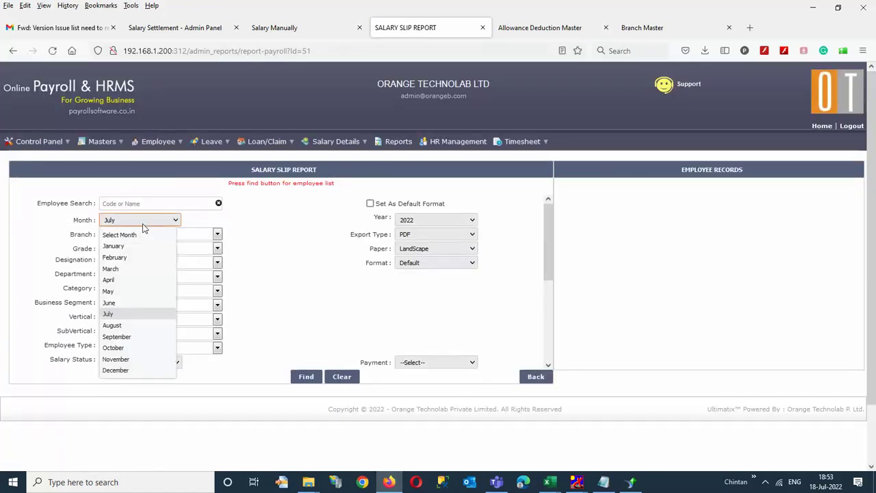
left_click(126, 303)
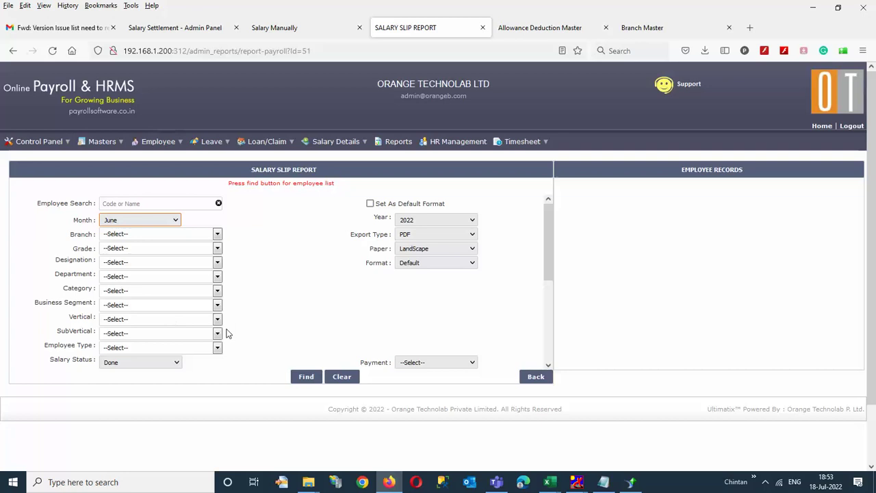
left_click(306, 377)
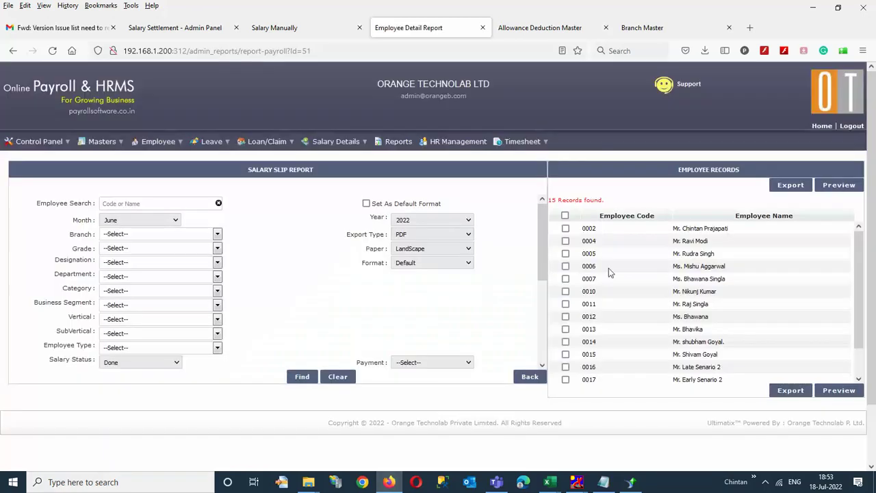
left_click(565, 229)
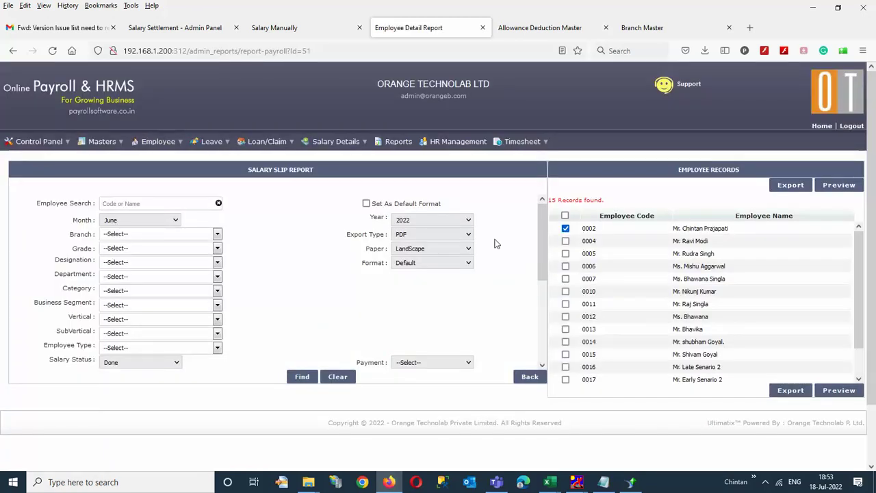
Set the salary slip format to Format7 and export it as a landscape PDF
left_click(447, 263)
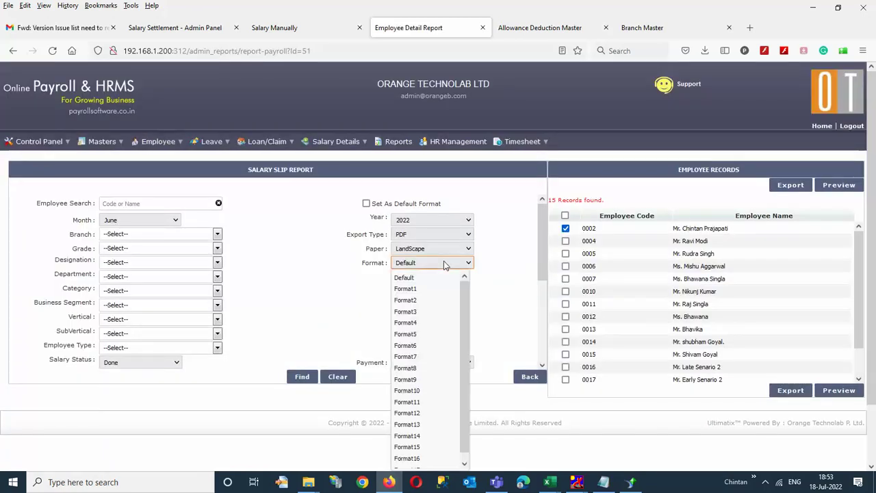
left_click(438, 357)
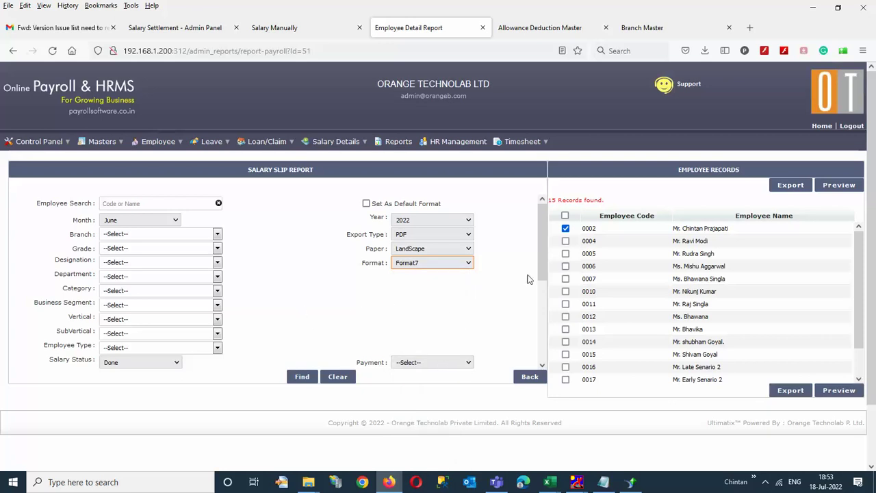
left_click(787, 188)
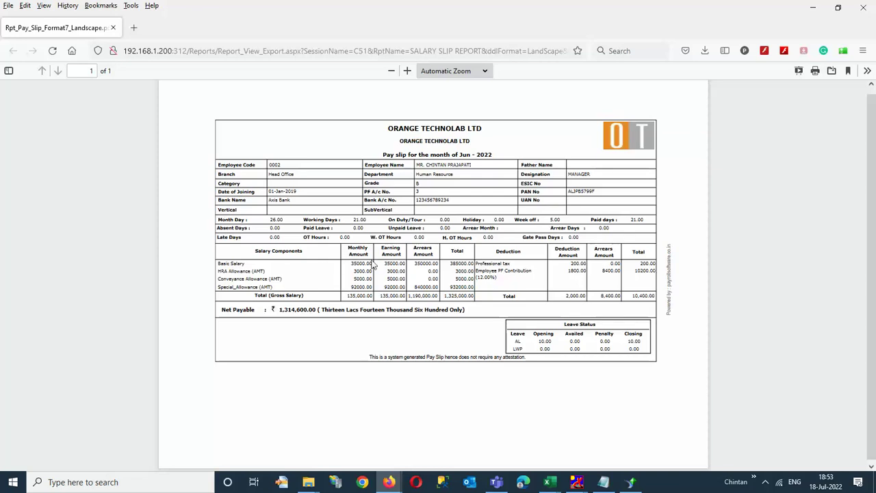
Examine the pay slip's monthly, earning and arrears amounts, enlarging the page and highlighting the Basic Salary arrears
left_click_drag(352, 265, 371, 287)
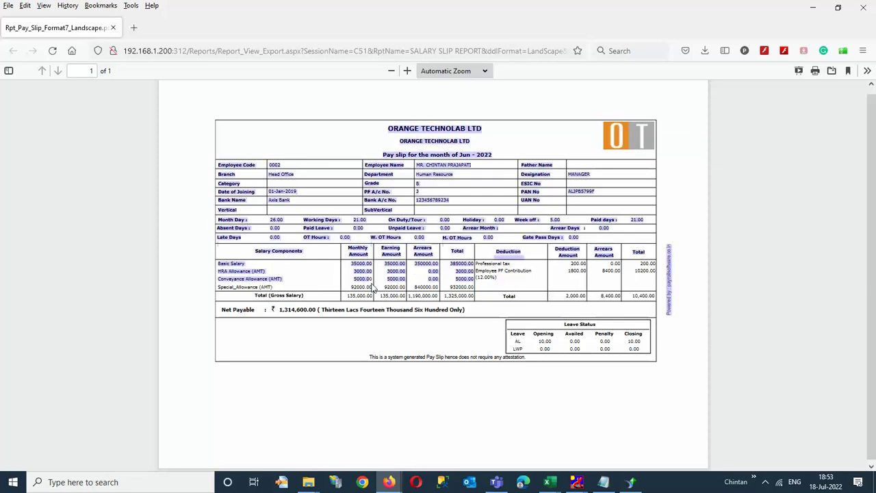
left_click(388, 271)
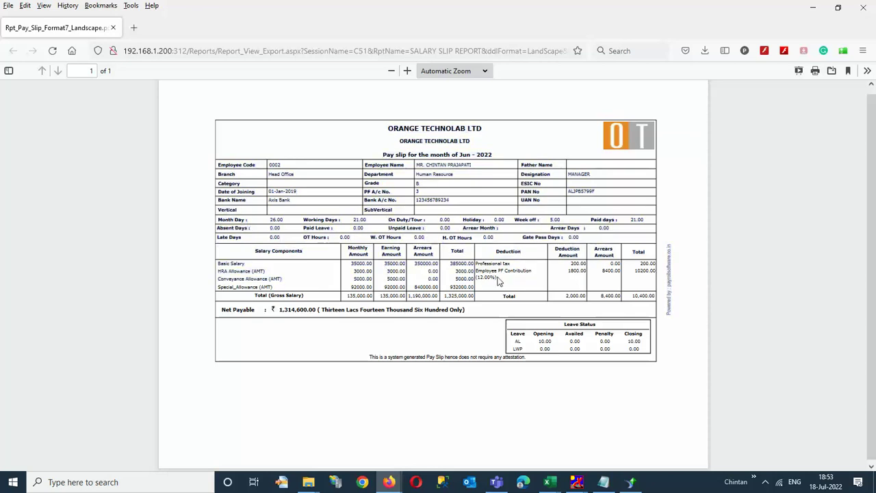
scroll(409, 268, "up", 3)
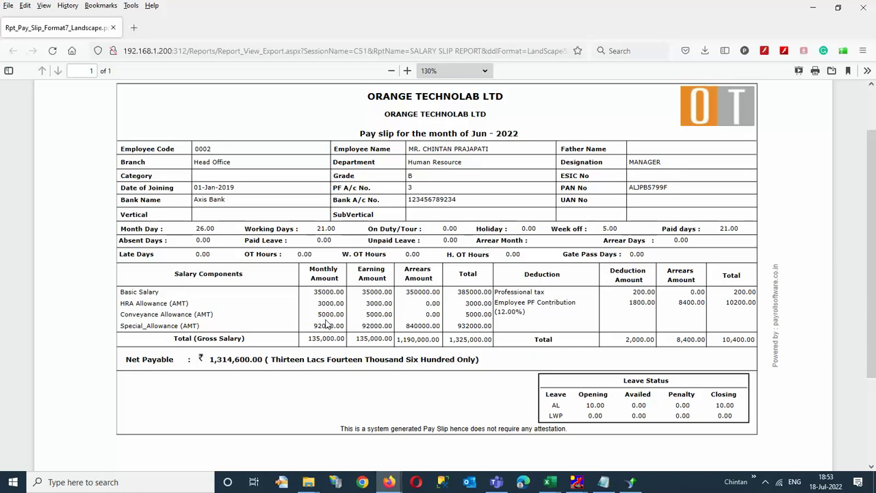
double_click(425, 291)
Switch to Salary Sattlement_CustomizeReport.xls in Excel and locate the Total section at the end of the report
mouse_move(547, 482)
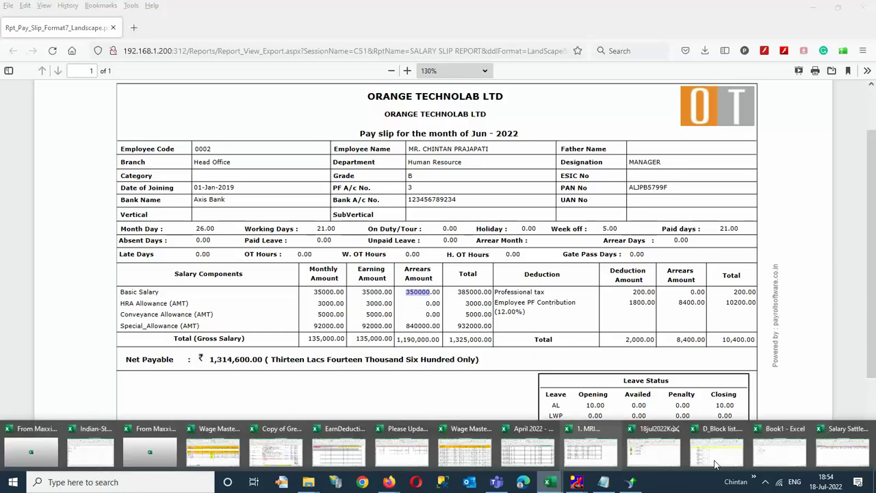
left_click(833, 453)
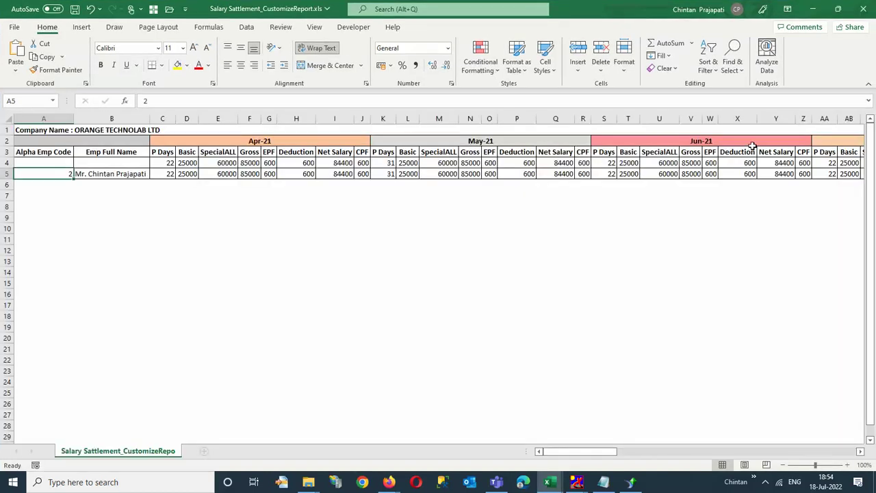
left_click(753, 143)
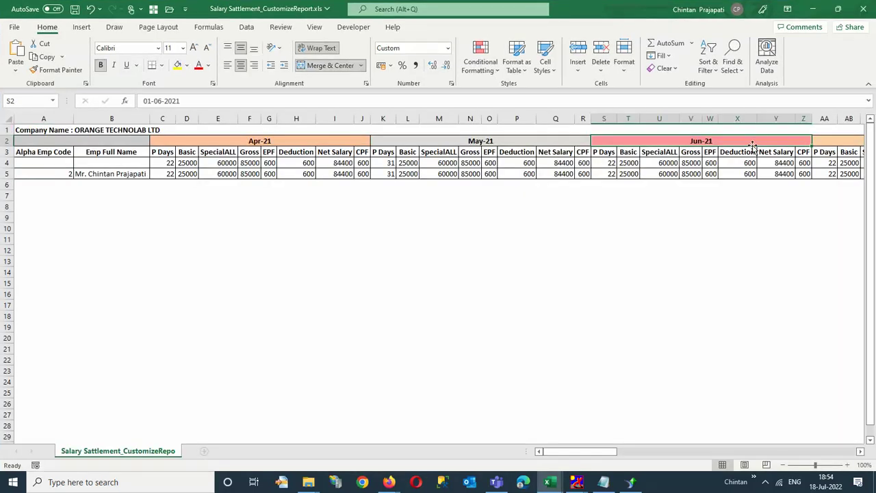
key("ctrl+Right")
key("ctrl+Right")
key("ctrl+Right")
key("ctrl+Right")
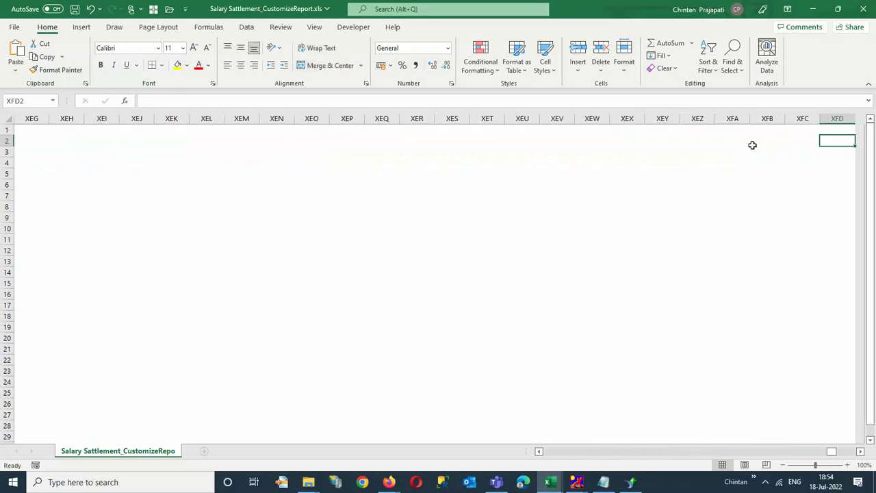
key("ctrl+Left")
key("ctrl+Left")
key("ctrl+Left")
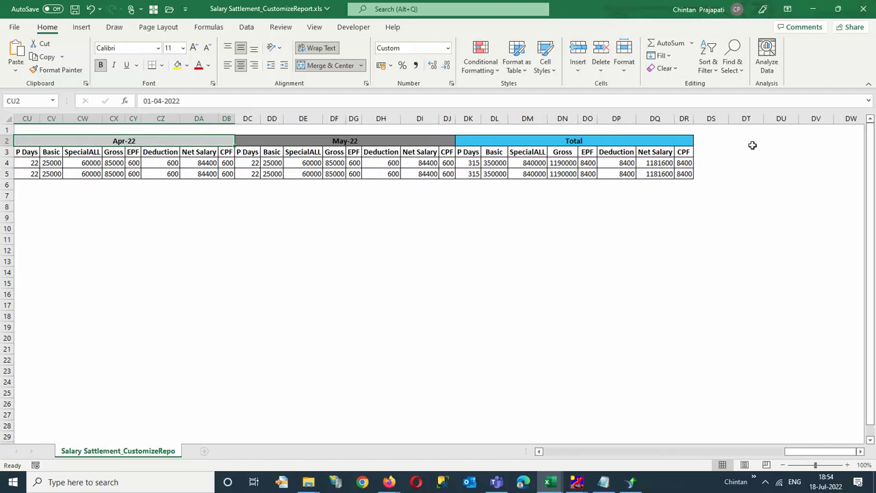
key("ctrl+Right")
key("ctrl+Right")
key("Right")
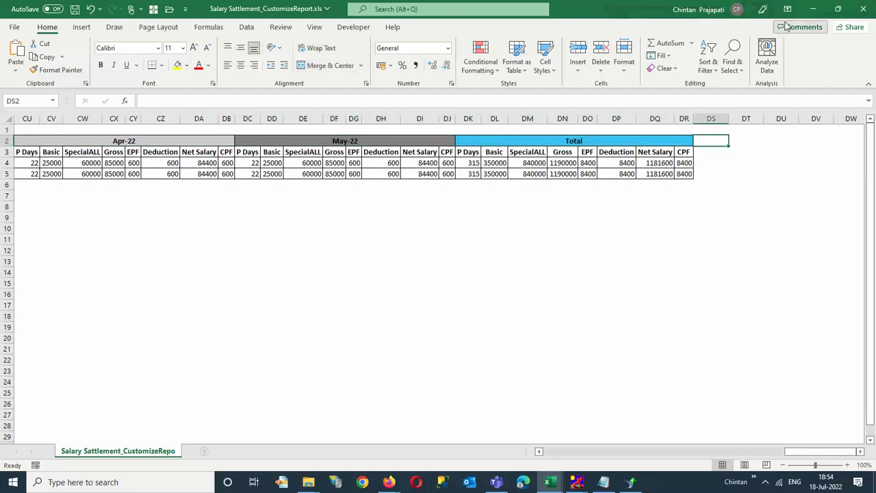
Place the restored Excel window below the pay slip's salary components, compare the Total section with the arrears amounts, and close the workbook
left_click(838, 8)
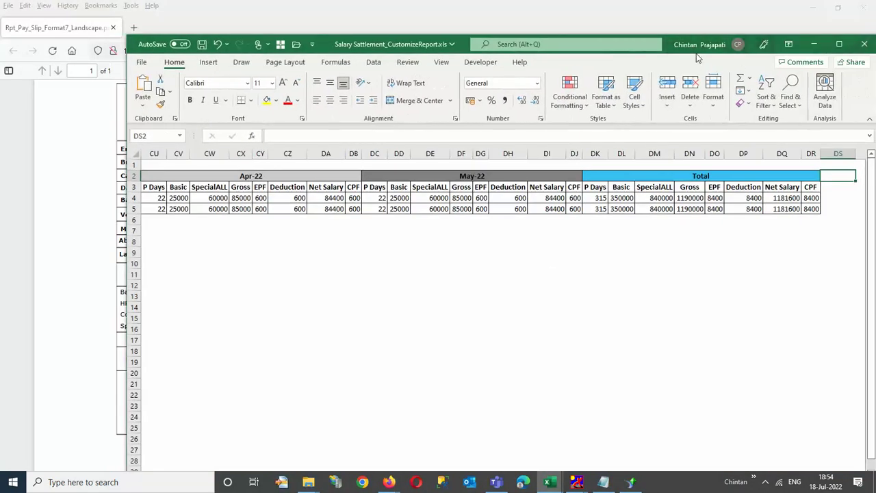
left_click_drag(461, 44, 364, 310)
scroll(834, 177, "down", 3)
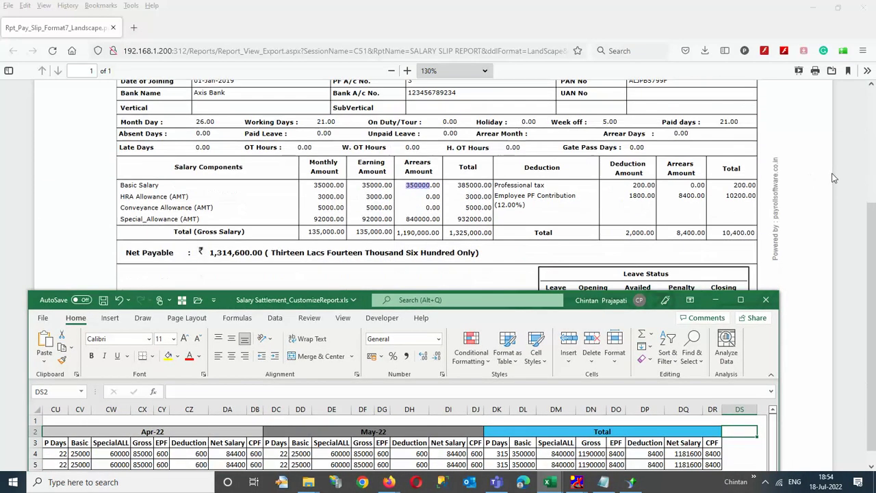
left_click_drag(359, 293, 333, 240)
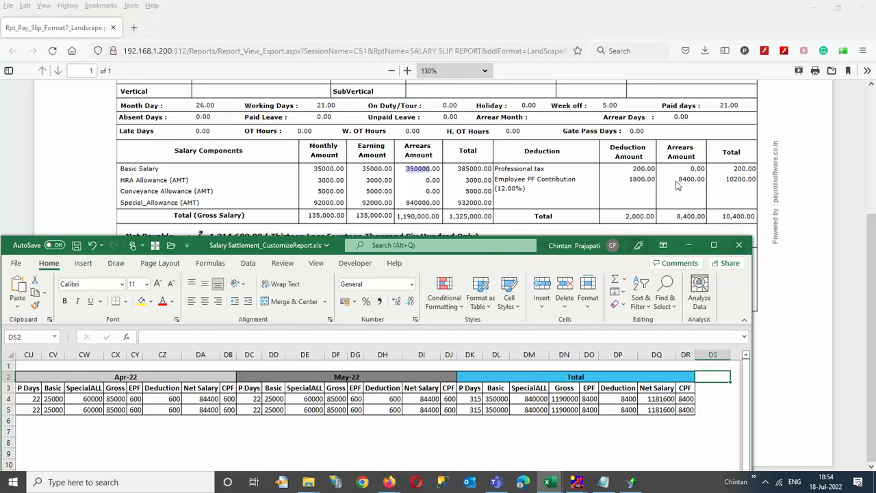
left_click(739, 247)
left_click(765, 483)
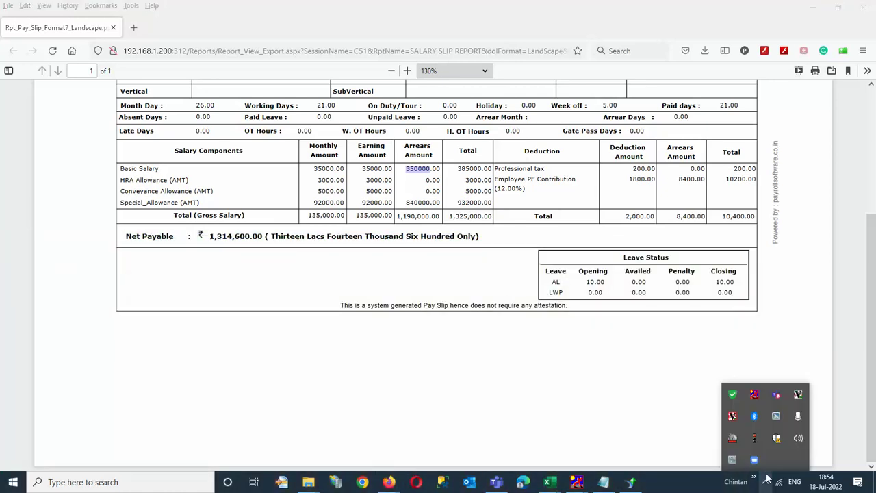